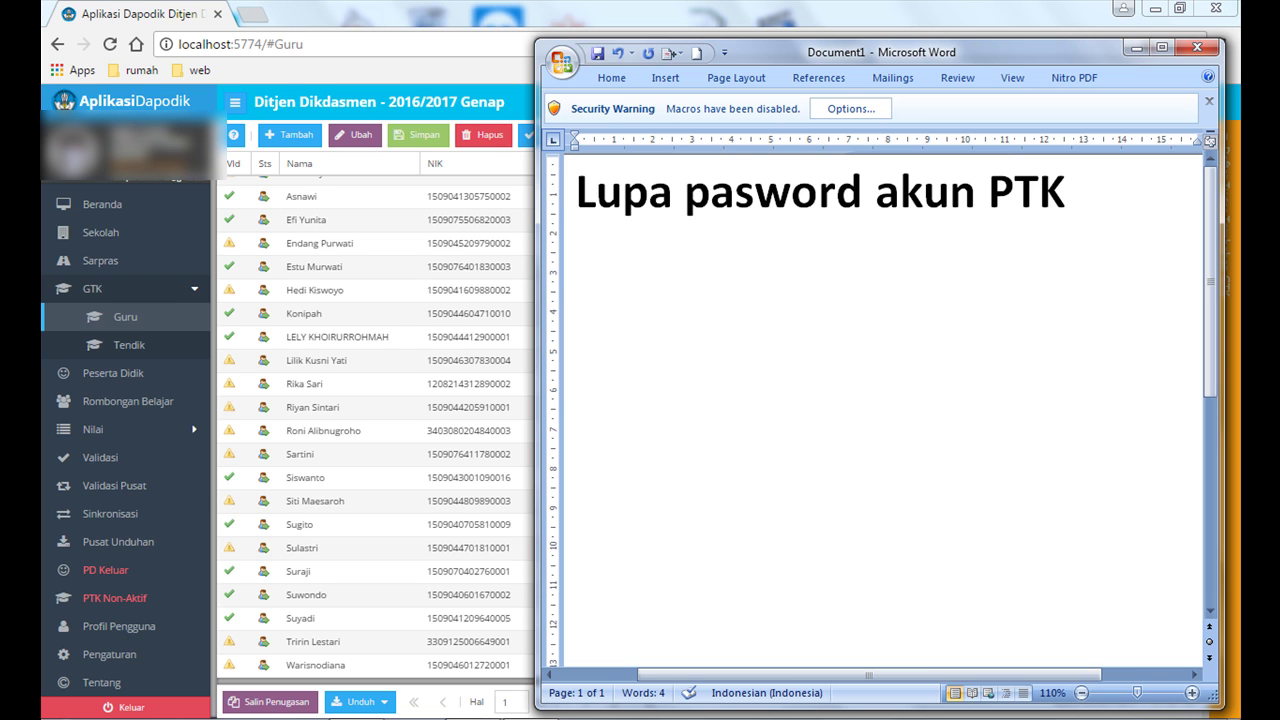
Step: Write the Word notes 'ganti akun PTK / Pasword', 'bagaimana caranya??...' and '1. cari guru tersebut'
{"action": "type", "text": "ga"}
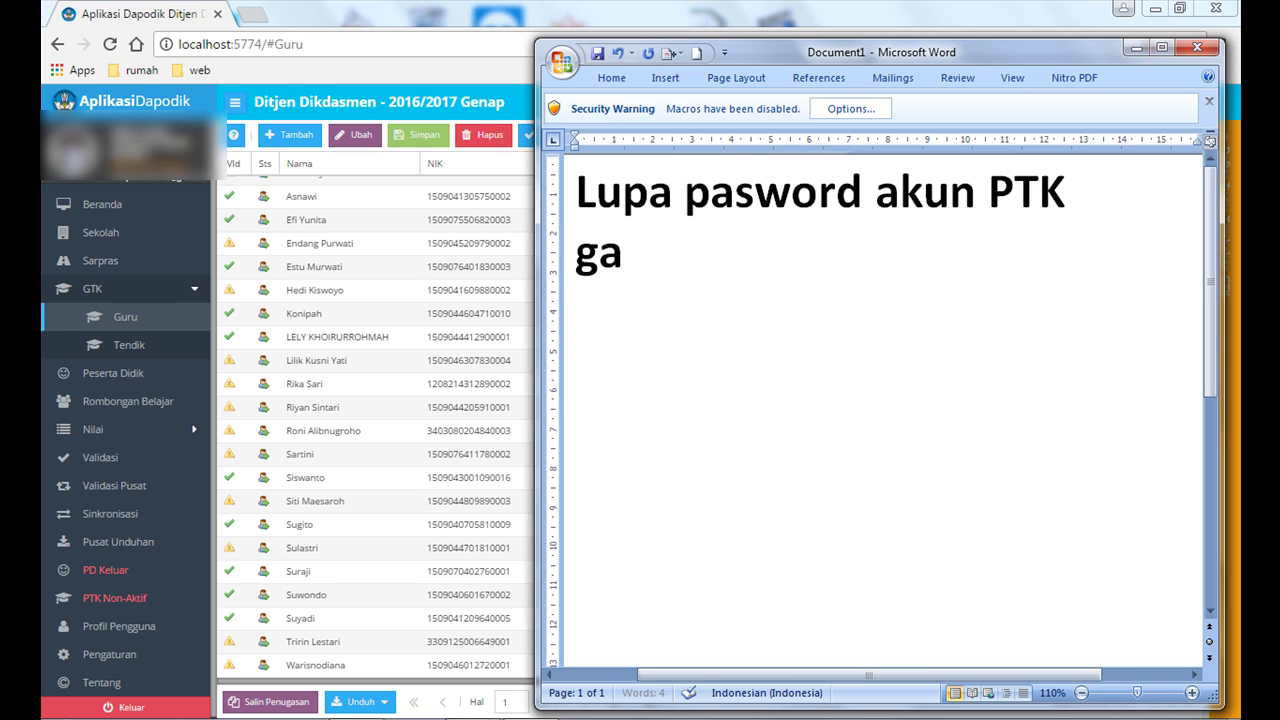
{"action": "type", "text": "nti akun "}
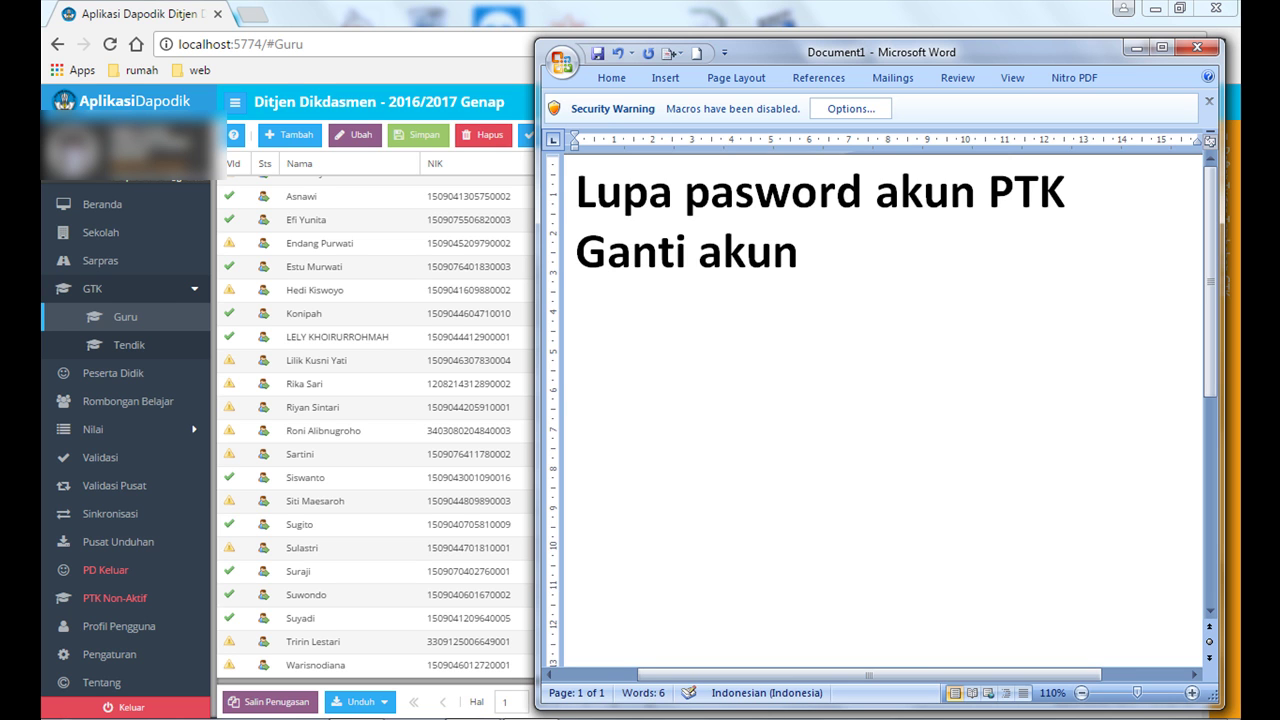
{"action": "type", "text": "PTK"}
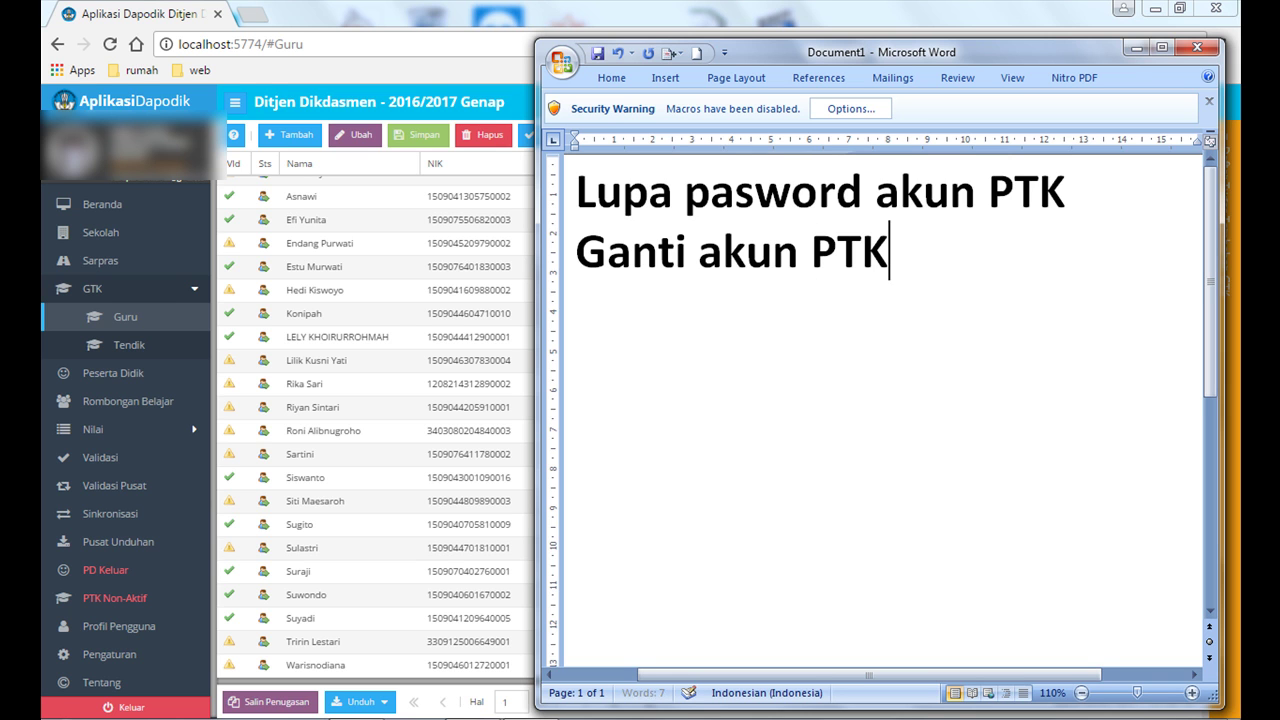
{"action": "type", "text": " / p"}
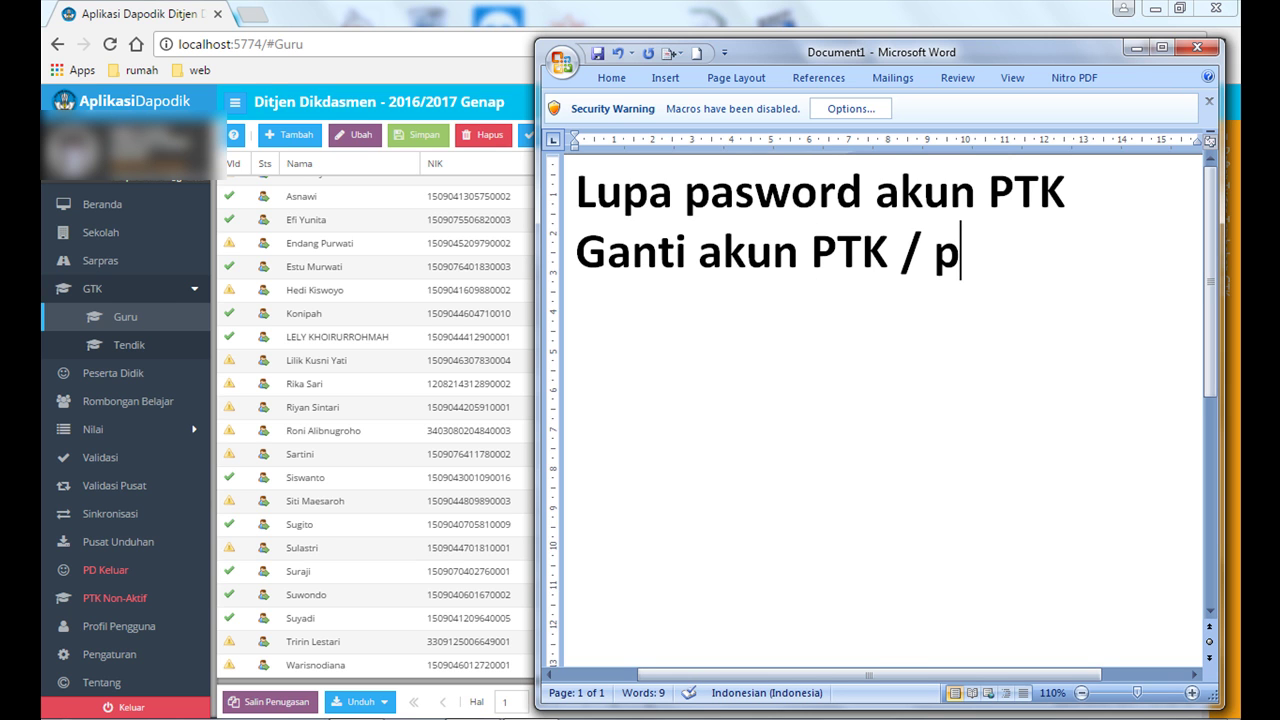
{"action": "key", "text": "BackSpace"}
{"action": "type", "text": "Pa"}
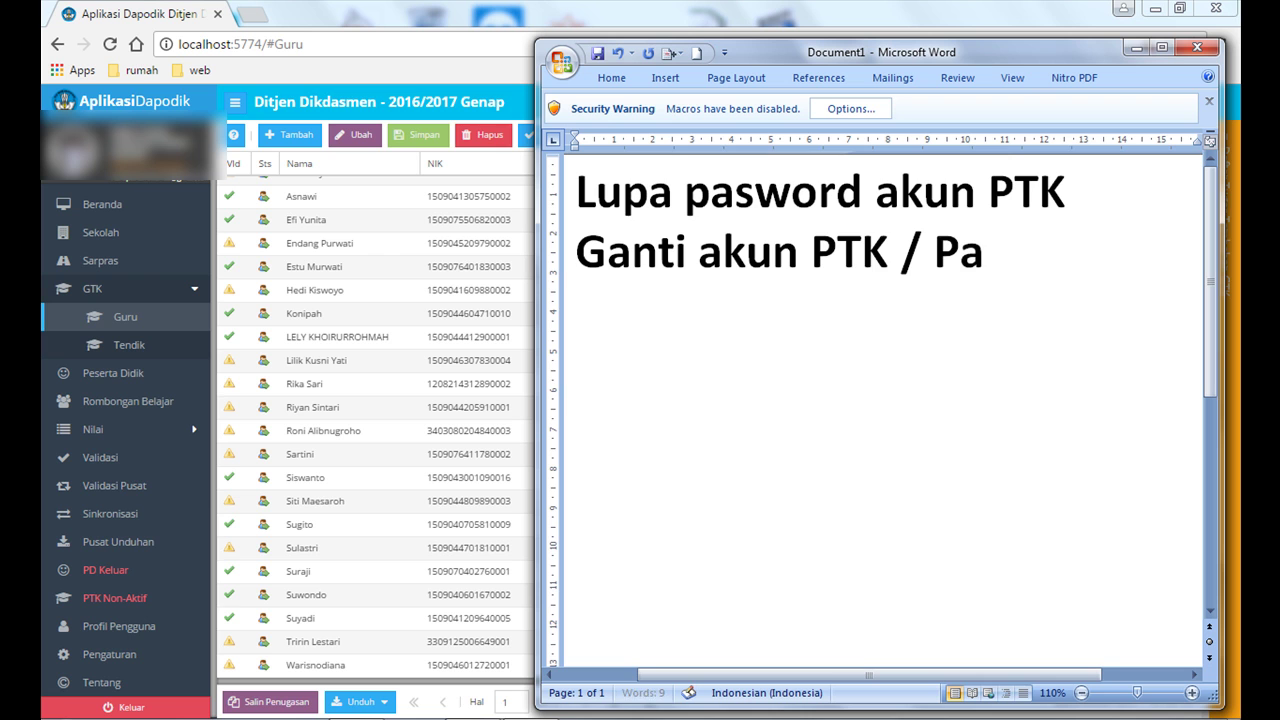
{"action": "type", "text": "sword"}
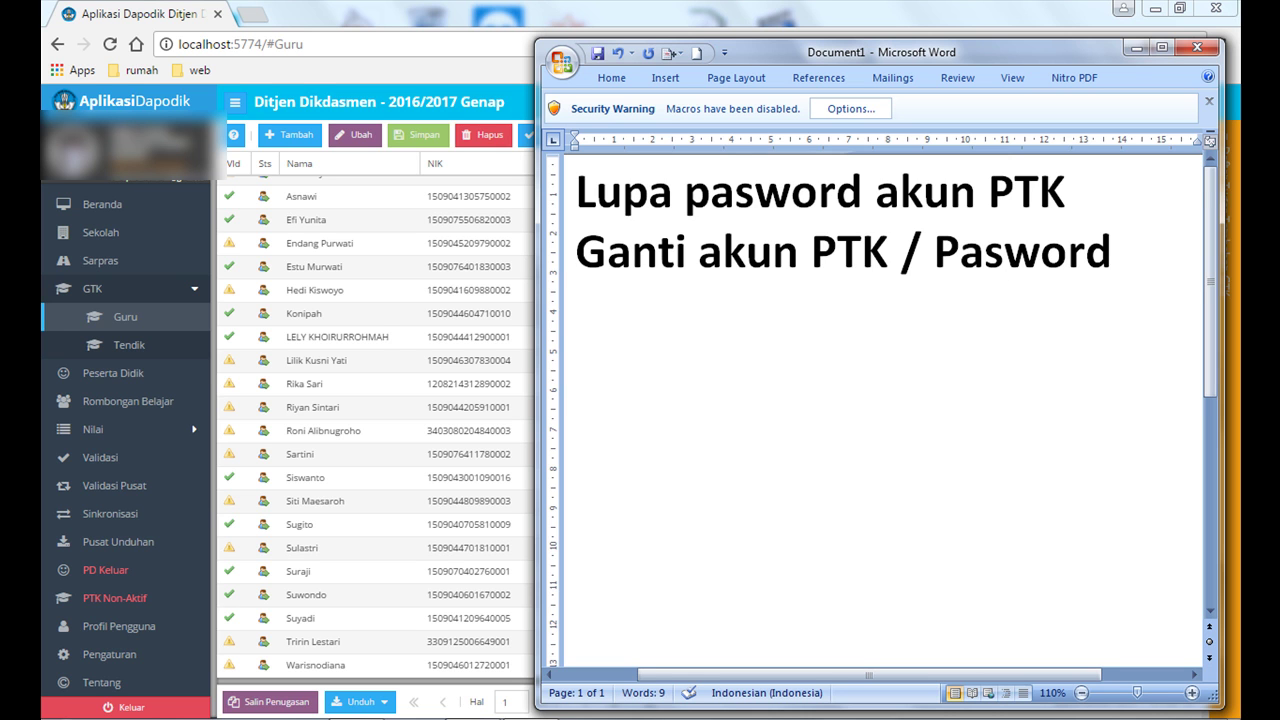
{"action": "key", "text": "Return"}
{"action": "type", "text": "bag"}
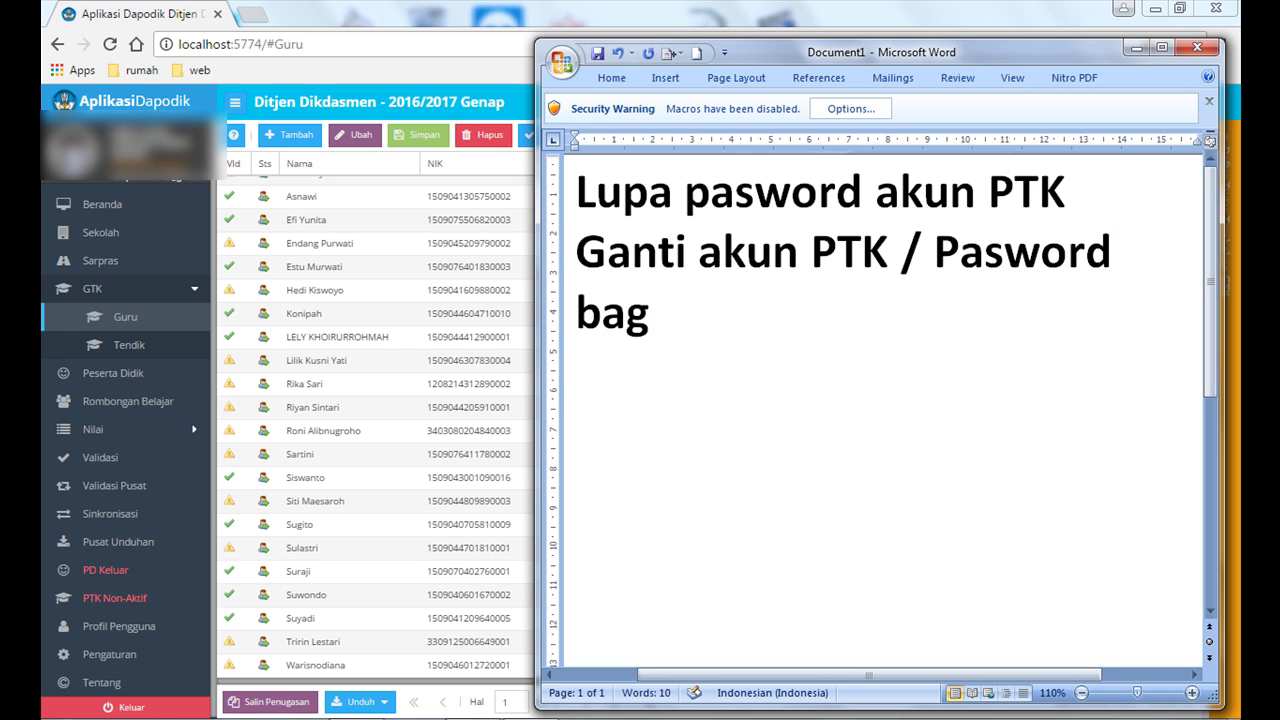
{"action": "type", "text": "aimana cara"}
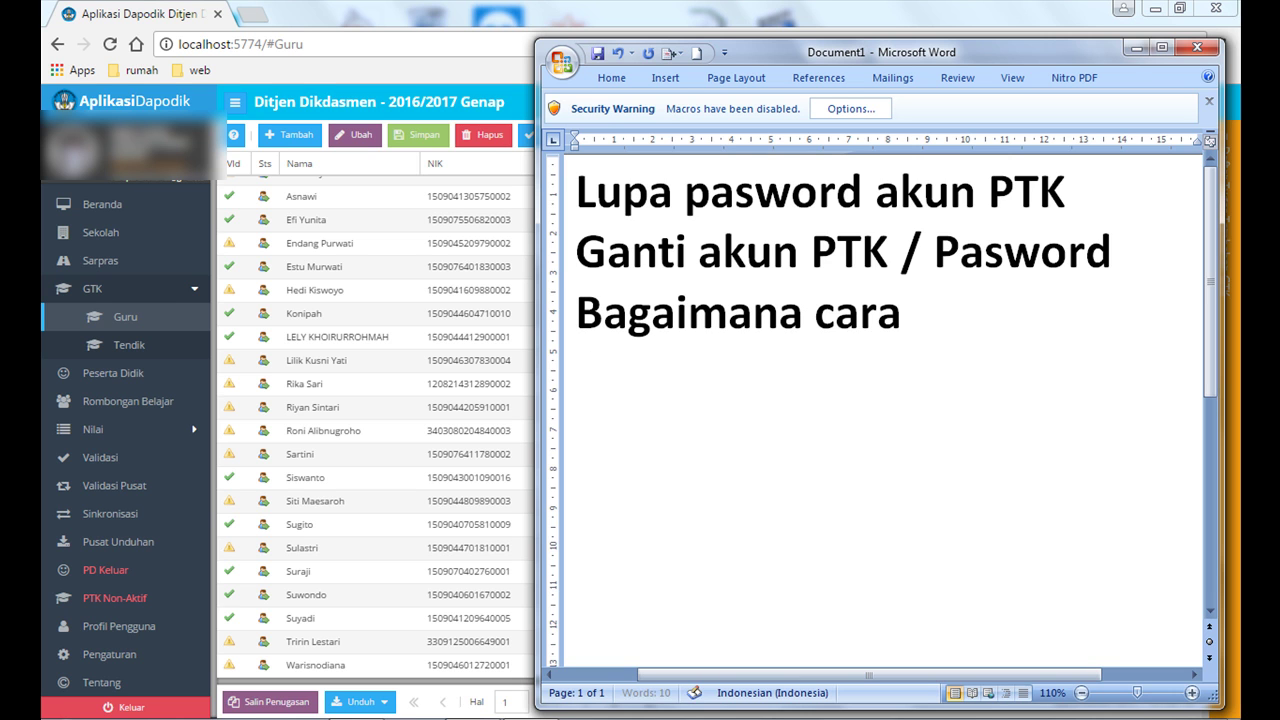
{"action": "type", "text": "nya?"}
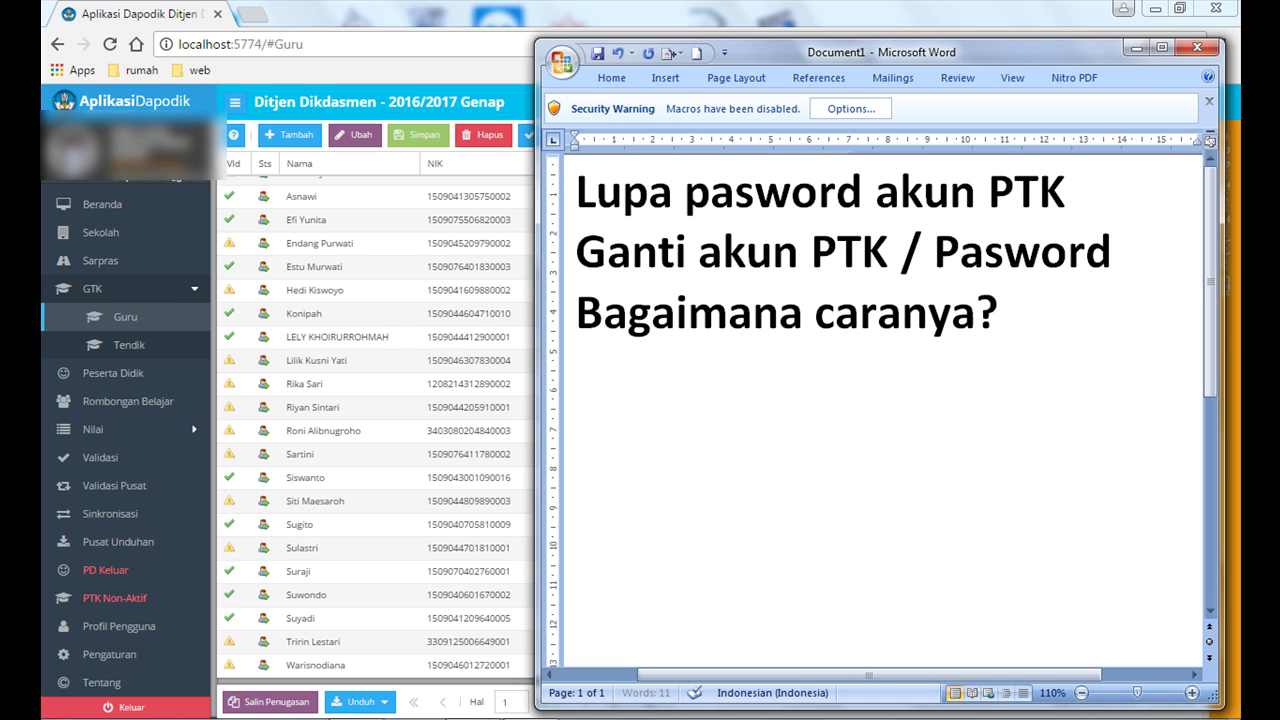
{"action": "type", "text": "?..."}
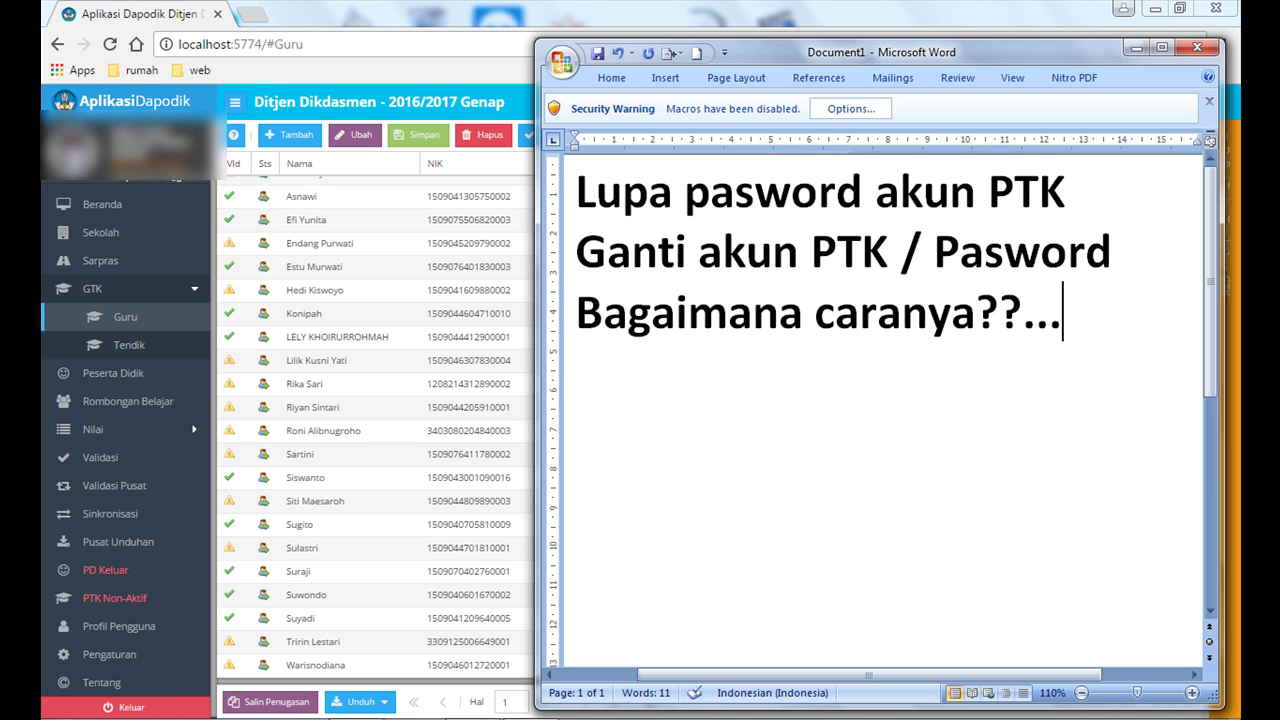
{"action": "key", "text": "Return"}
{"action": "type", "text": "1. ca"}
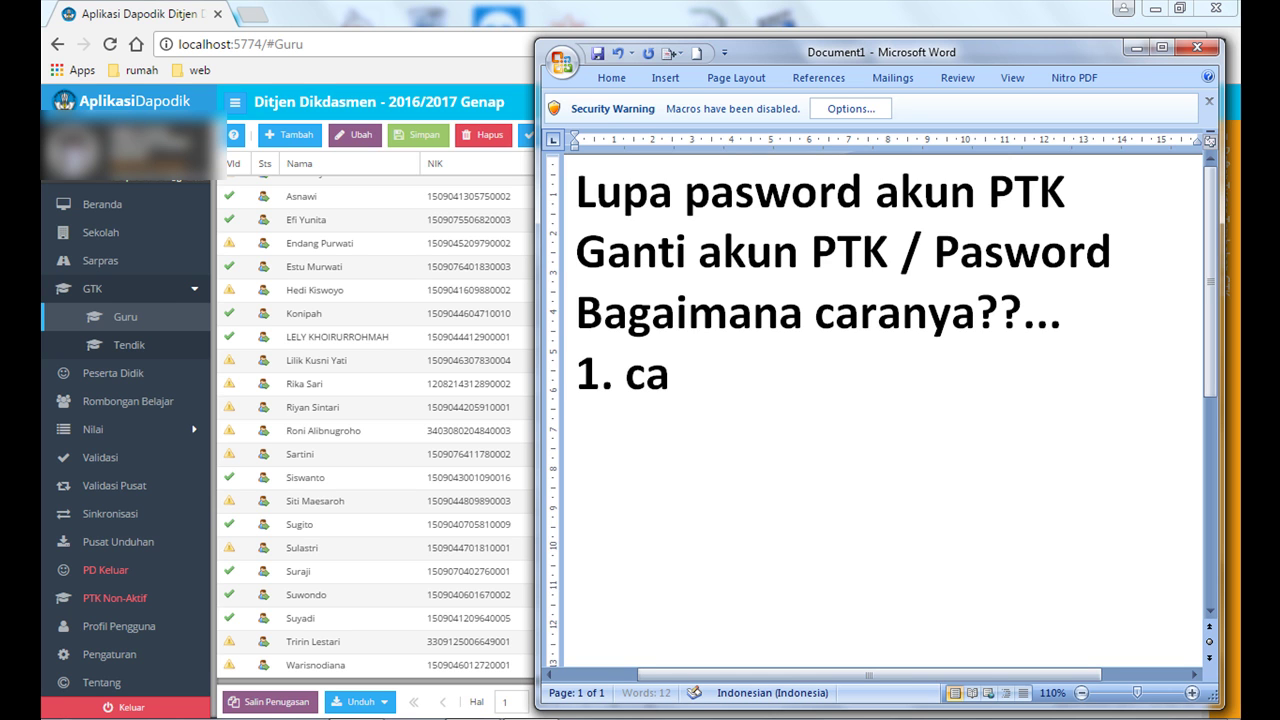
{"action": "type", "text": "ri guru tersebut"}
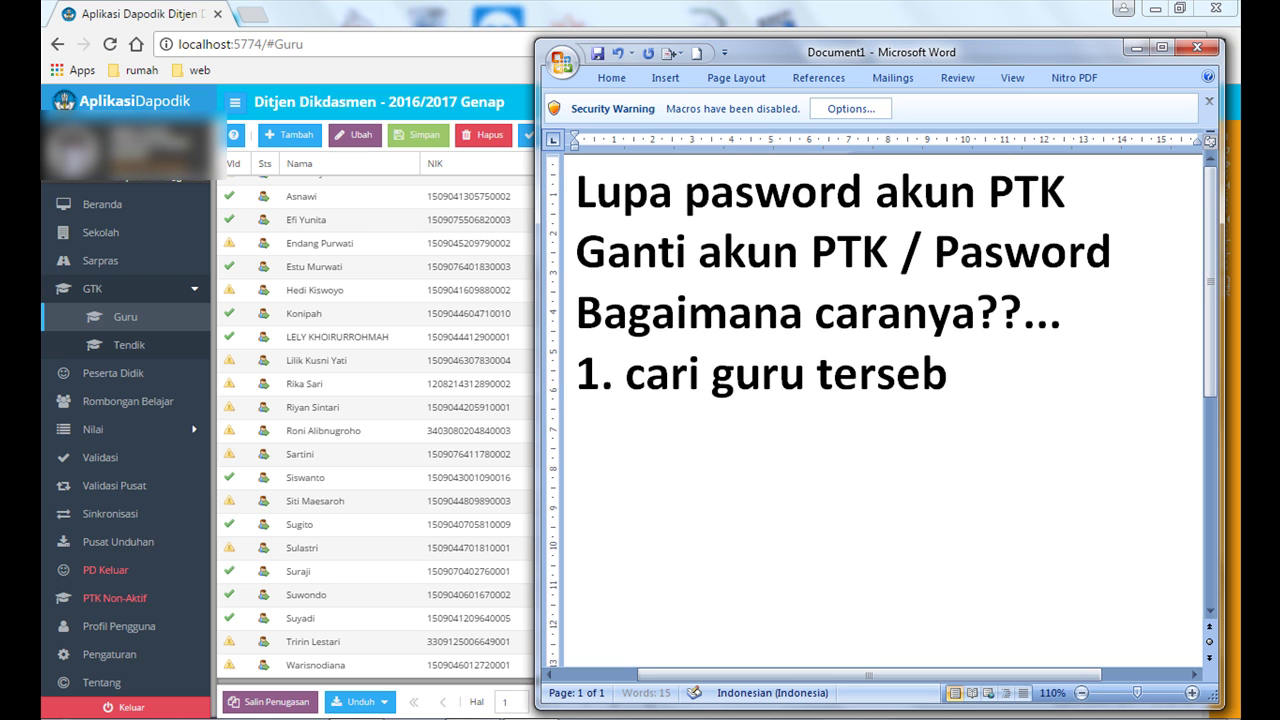
{"action": "key", "text": "Return"}
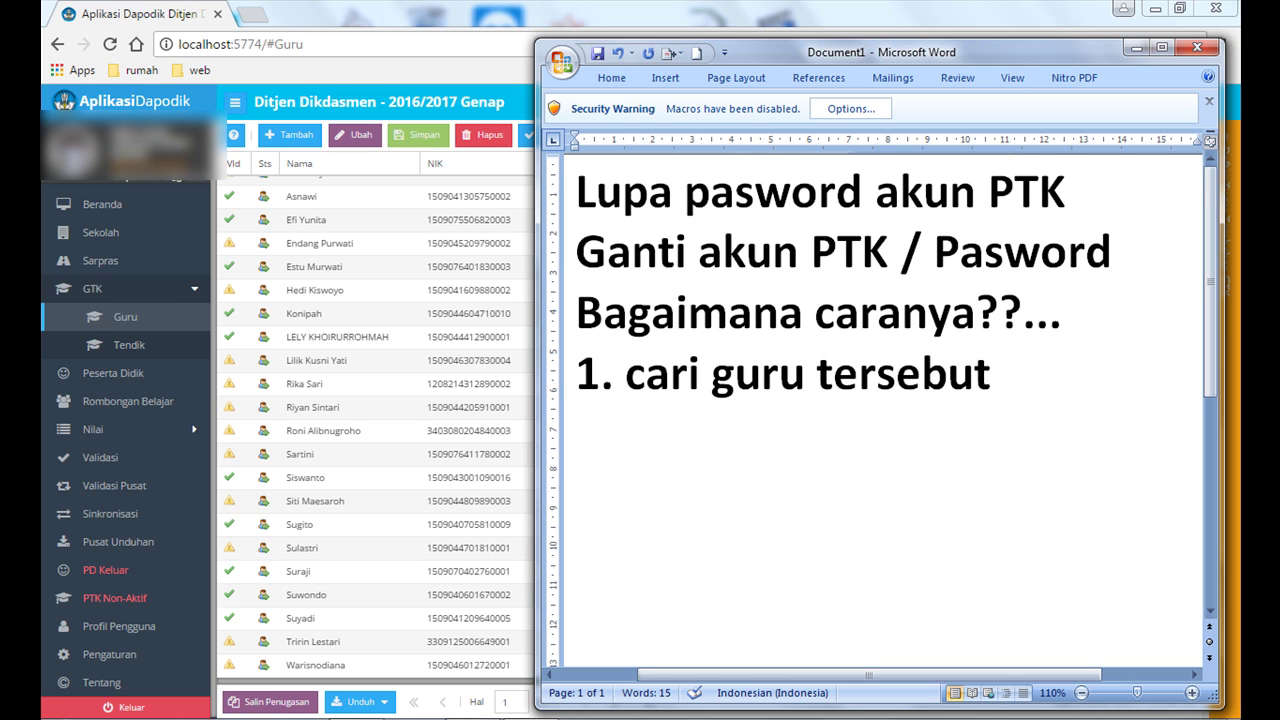
Step: In Dapodik's Guru list, select the first teacher and open their Penugasan PTK details
{"action": "left_click", "coordinate": [308, 206]}
{"action": "left_click", "coordinate": [306, 200]}
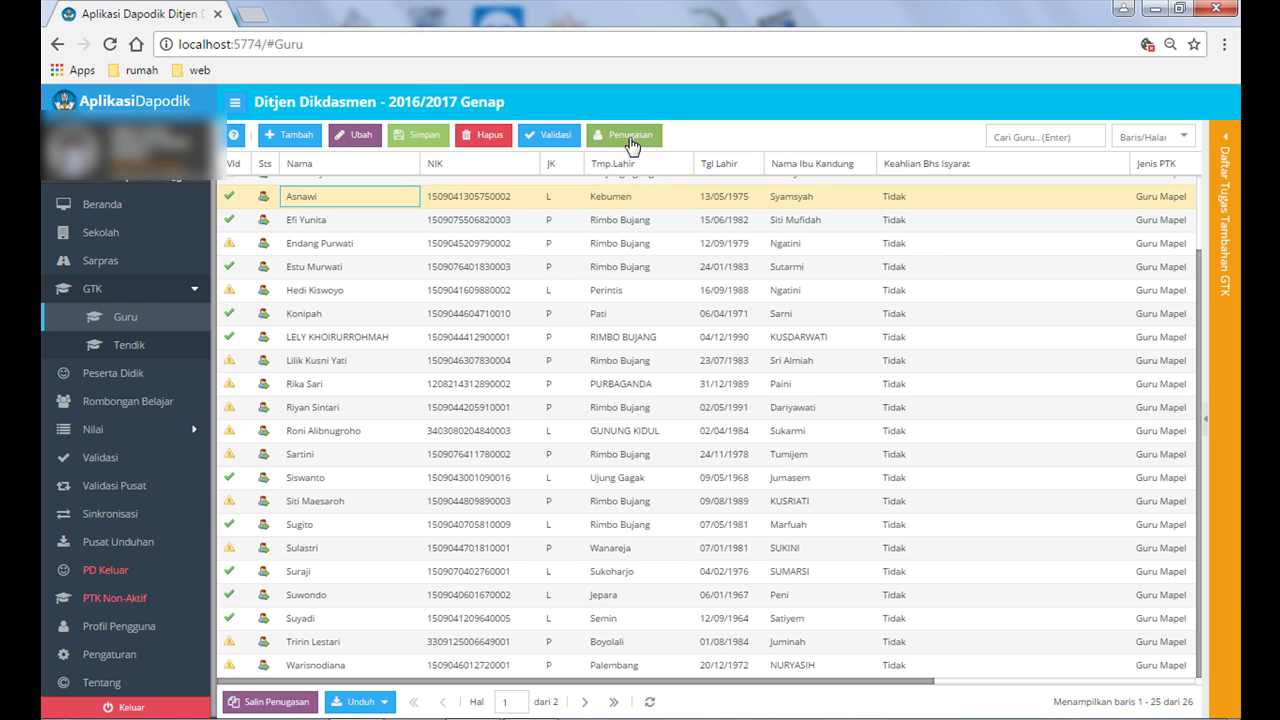
{"action": "left_click", "coordinate": [629, 140]}
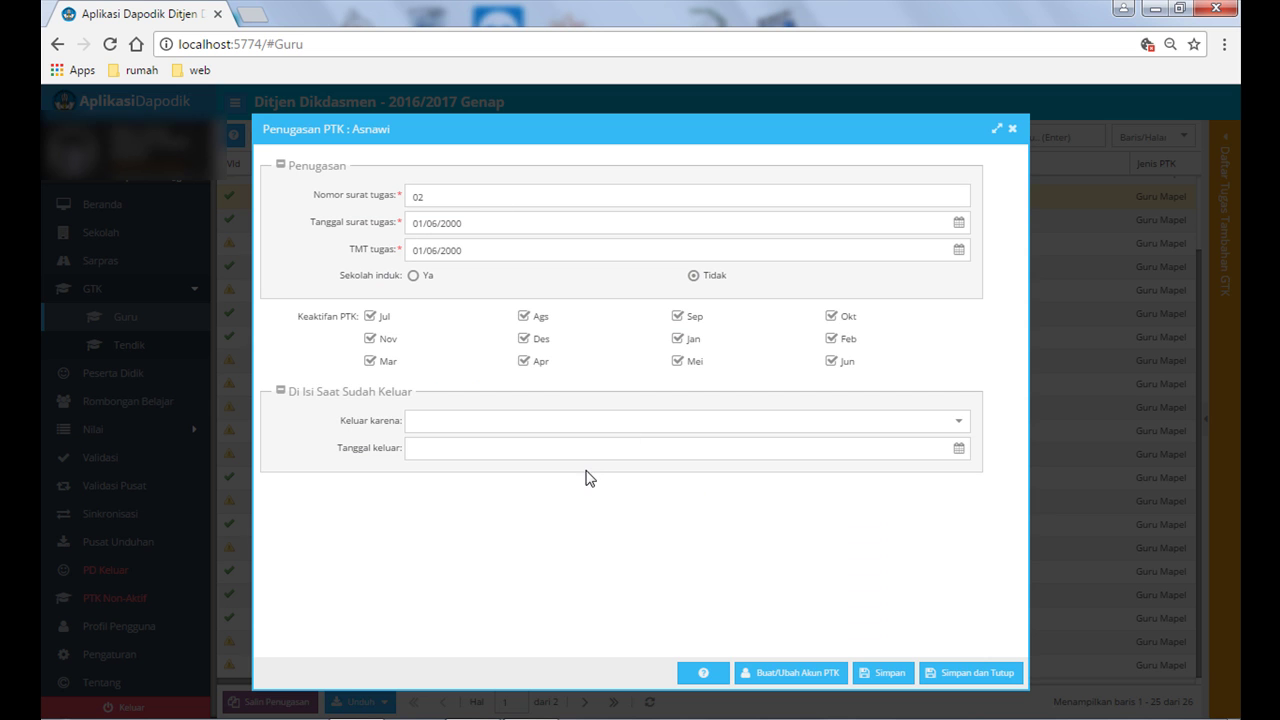
Step: Add step '2. cari GTK, penugasan' to the Word notes and begin line '3.'
{"action": "key", "text": "alt+Tab"}
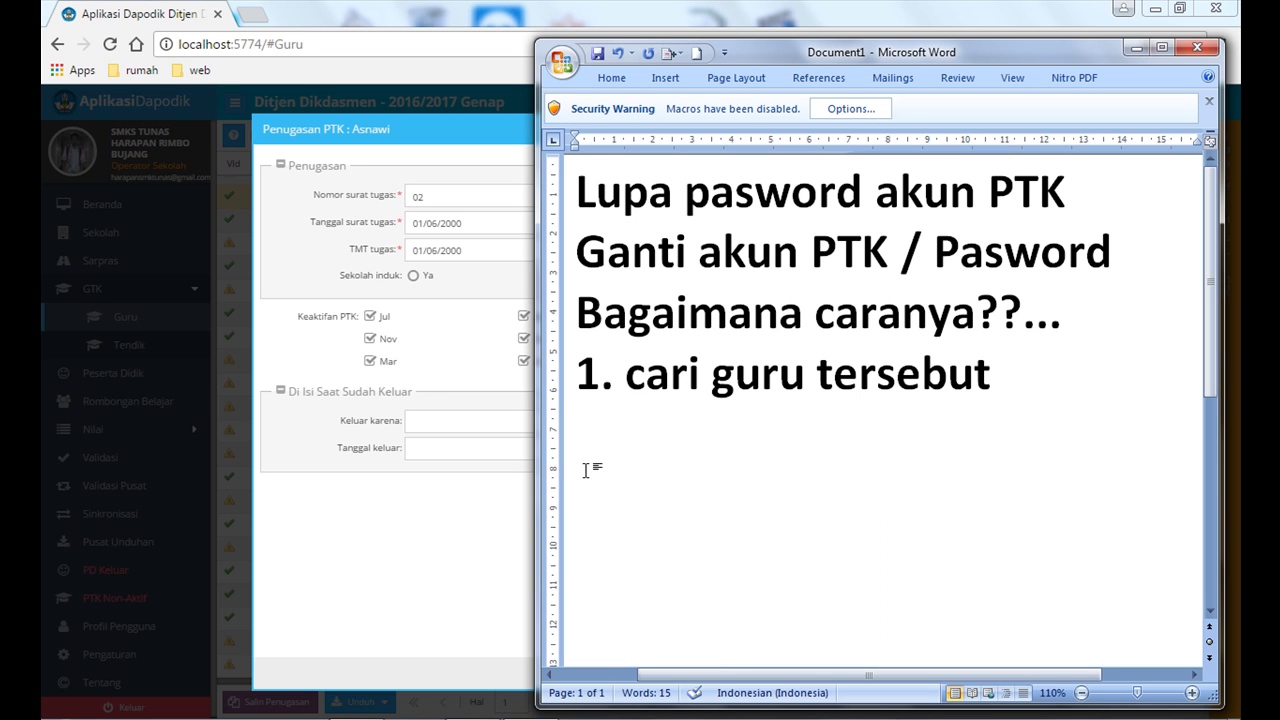
{"action": "type", "text": "2. "}
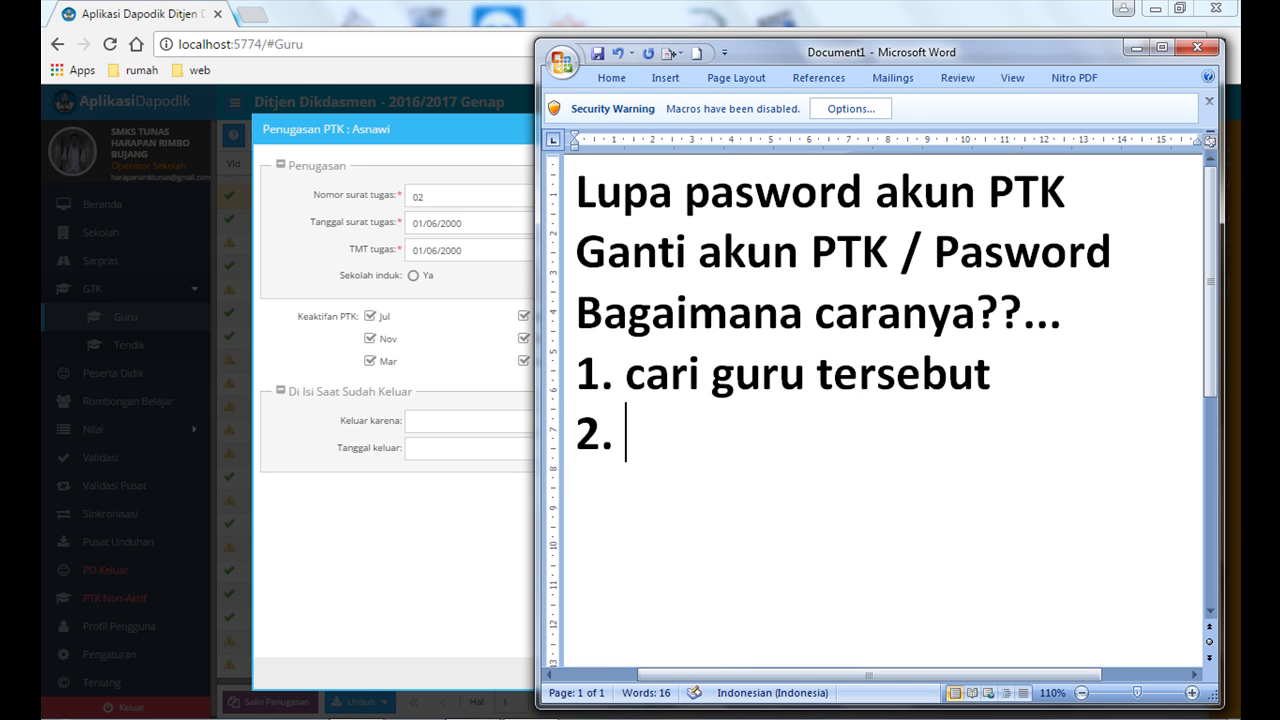
{"action": "type", "text": "cari GTK, penugasan"}
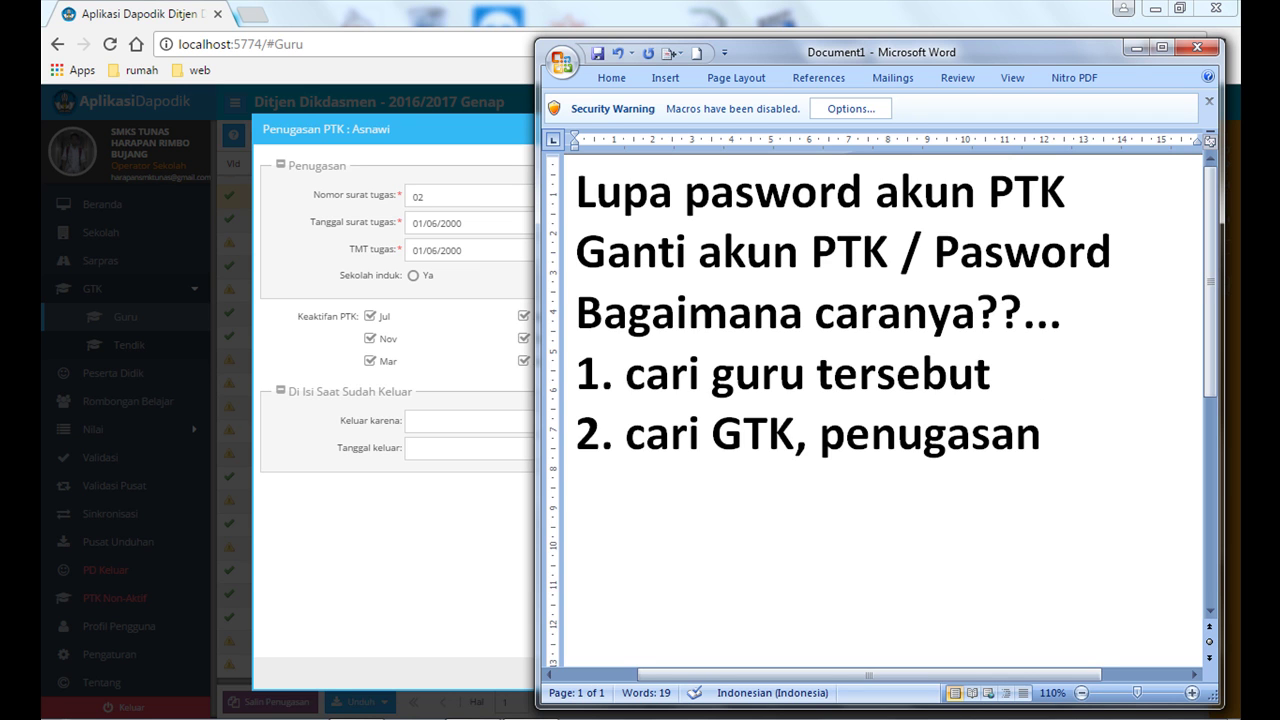
{"action": "key", "text": "Return"}
{"action": "type", "text": "3."}
Step: Open the teacher's Akun PTK dialog and replace the password, then fill in the confirmation
{"action": "left_click", "coordinate": [448, 555]}
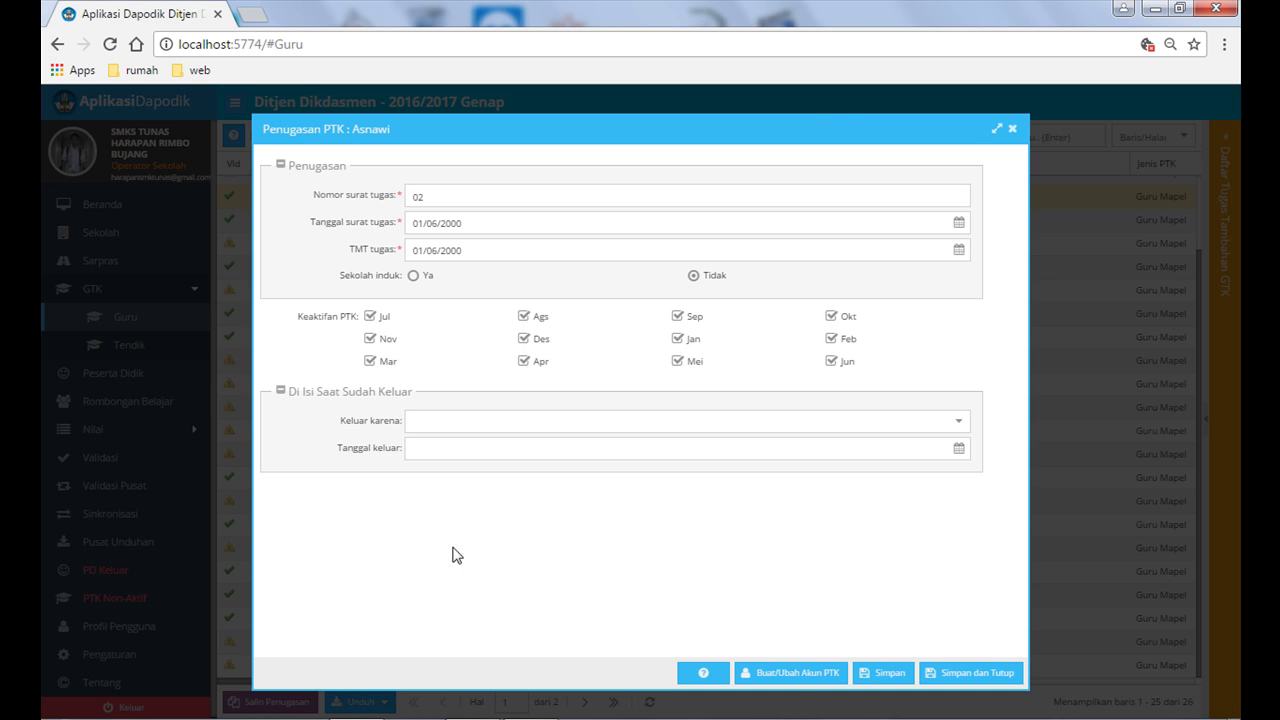
{"action": "left_click", "coordinate": [791, 676]}
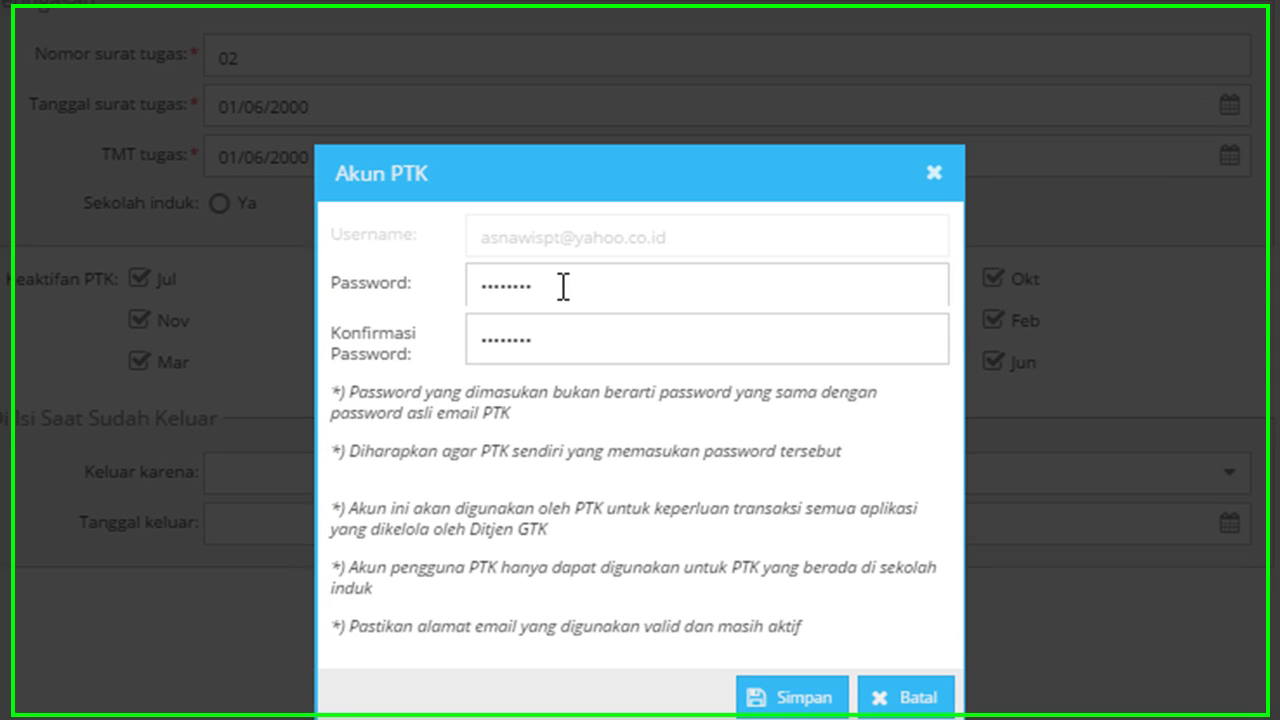
{"action": "left_click_drag", "start_coordinate": [576, 298], "coordinate": [464, 298]}
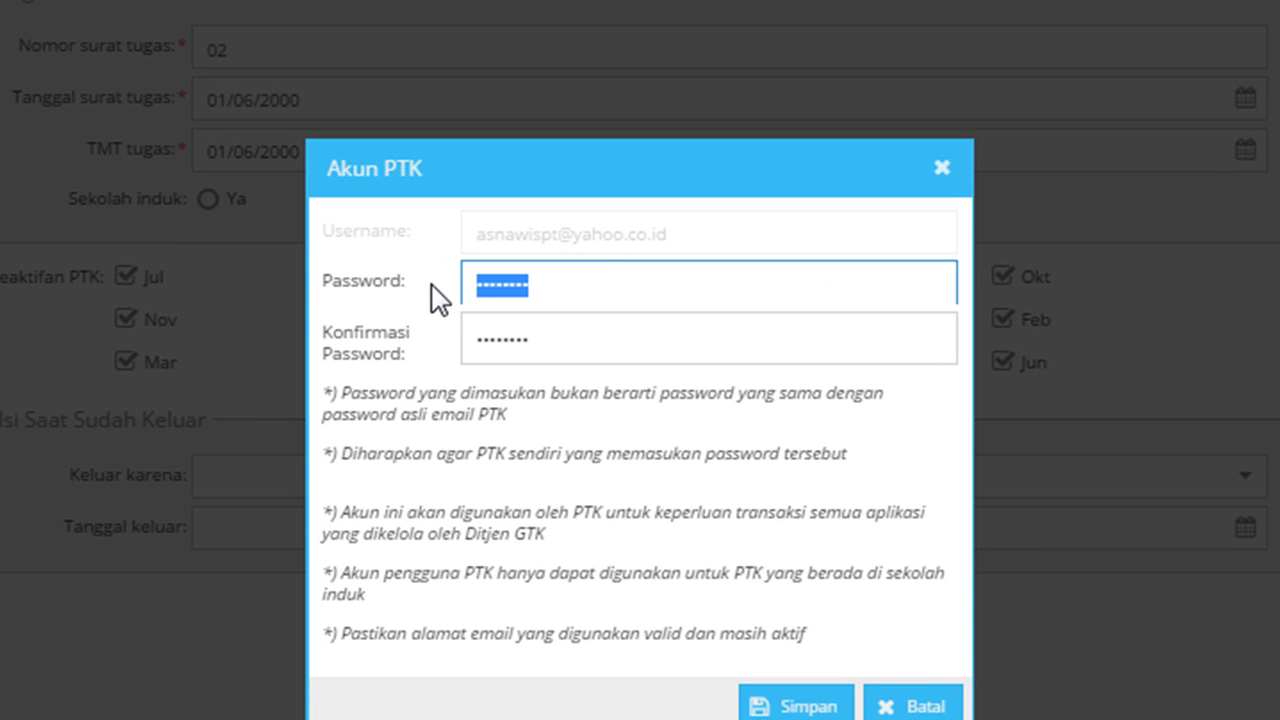
{"action": "left_click", "coordinate": [616, 297]}
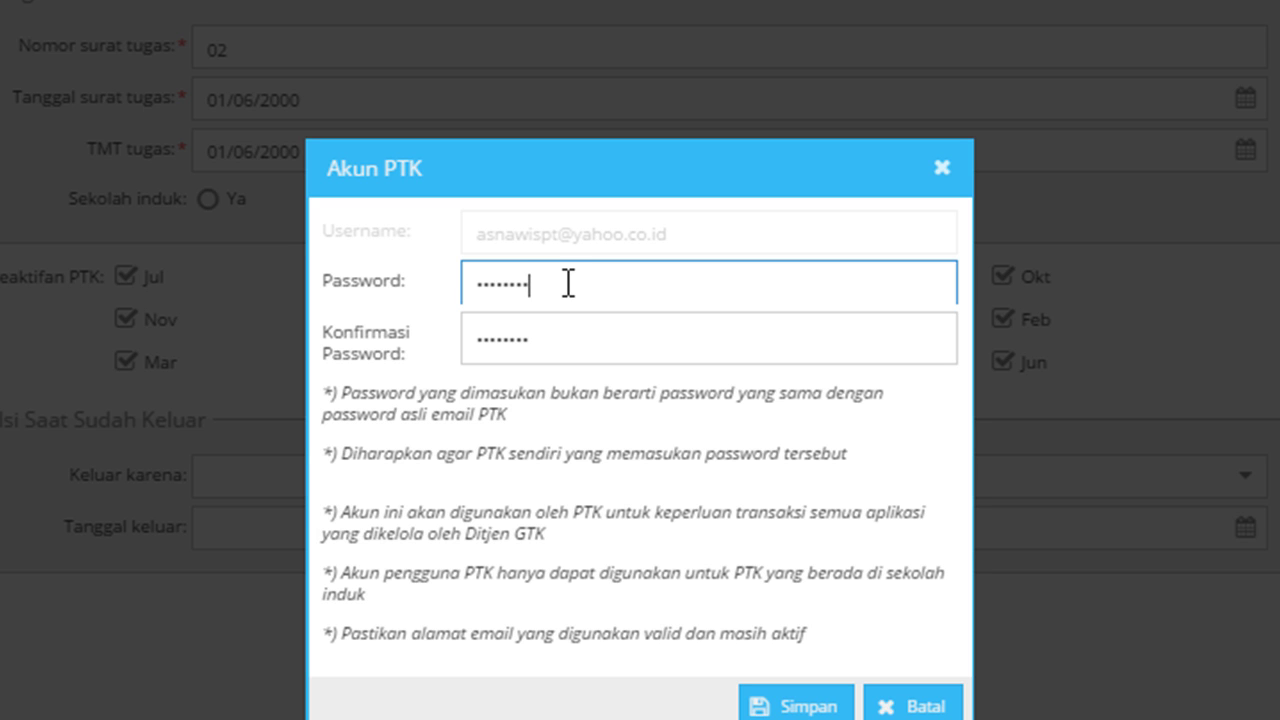
{"action": "left_click_drag", "start_coordinate": [568, 283], "coordinate": [424, 287]}
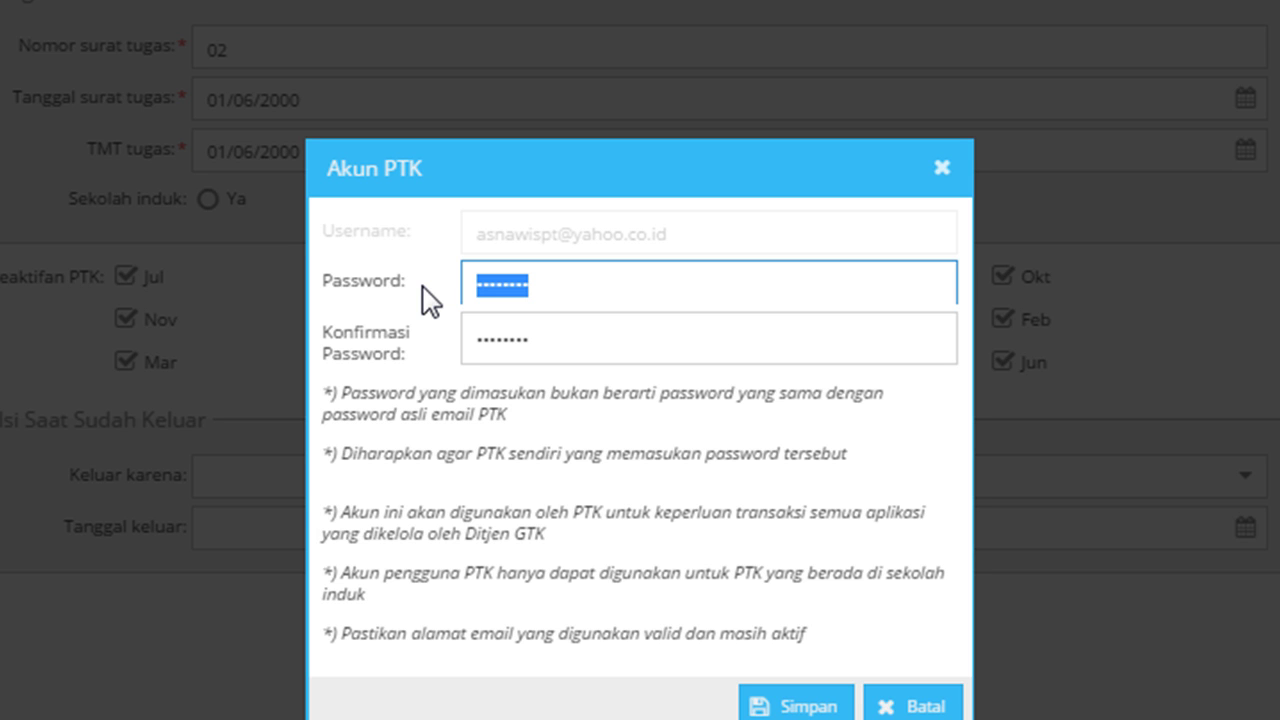
{"action": "type", "text": "1"}
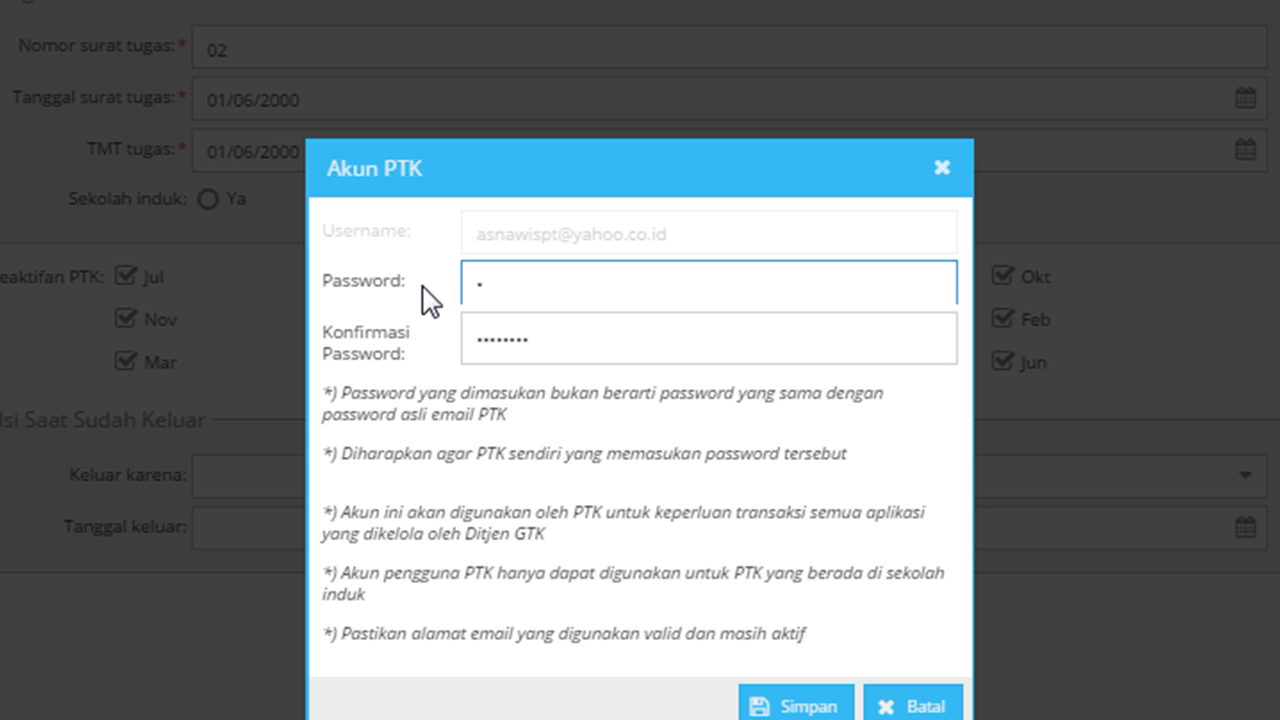
{"action": "type", "text": "234567890"}
{"action": "key", "text": "Tab"}
{"action": "type", "text": "123456"}
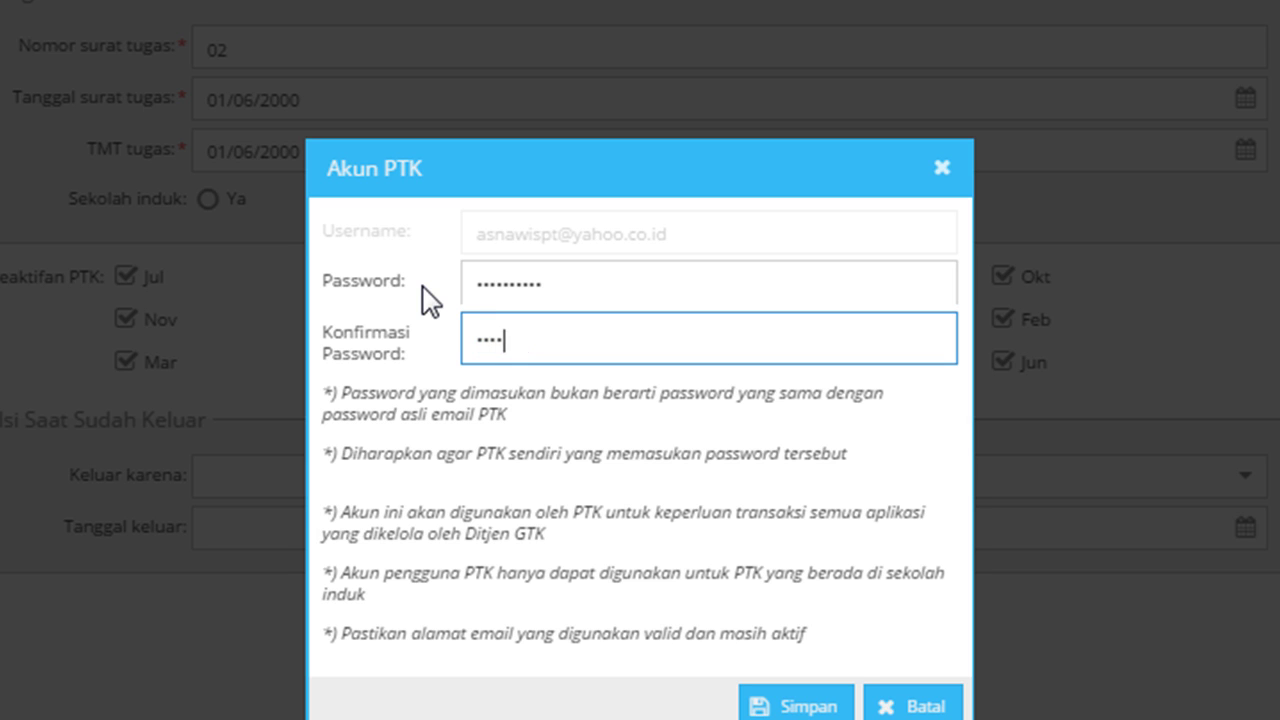
{"action": "type", "text": "78"}
Step: After the mismatch error, save matching Password and Konfirmasi Password, then close Penugasan PTK
{"action": "left_click", "coordinate": [776, 710]}
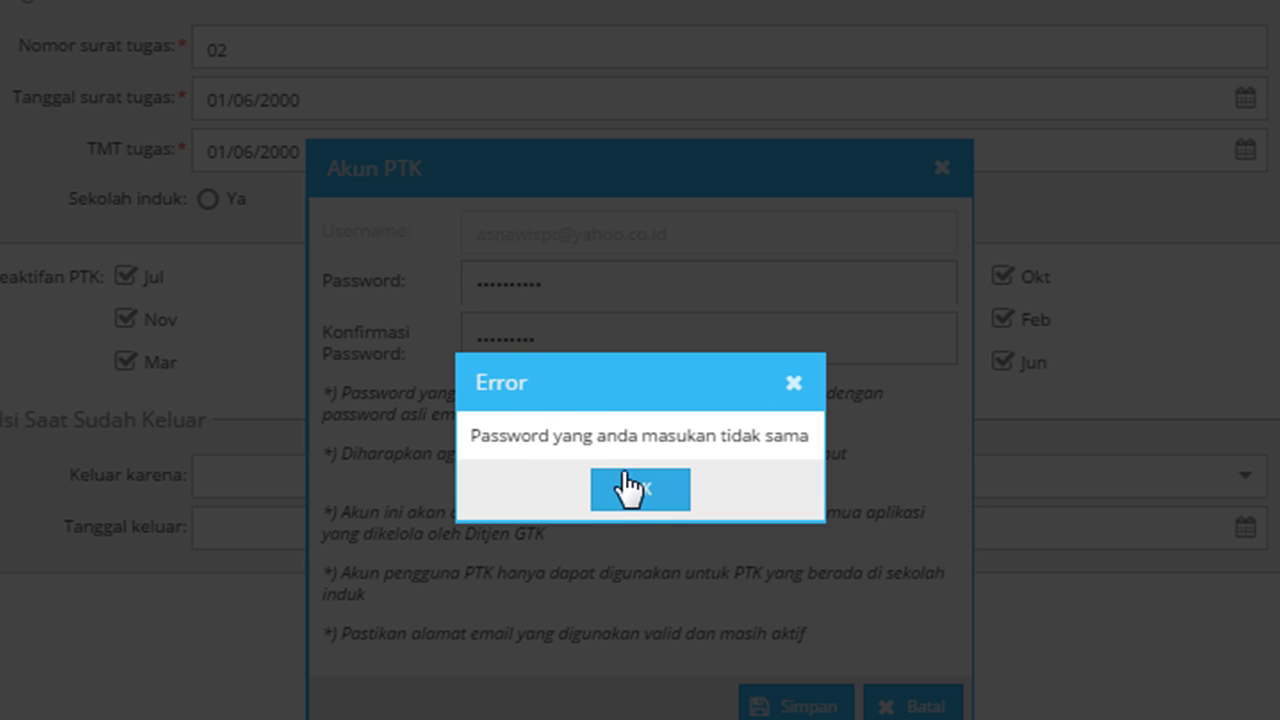
{"action": "left_click", "coordinate": [640, 490]}
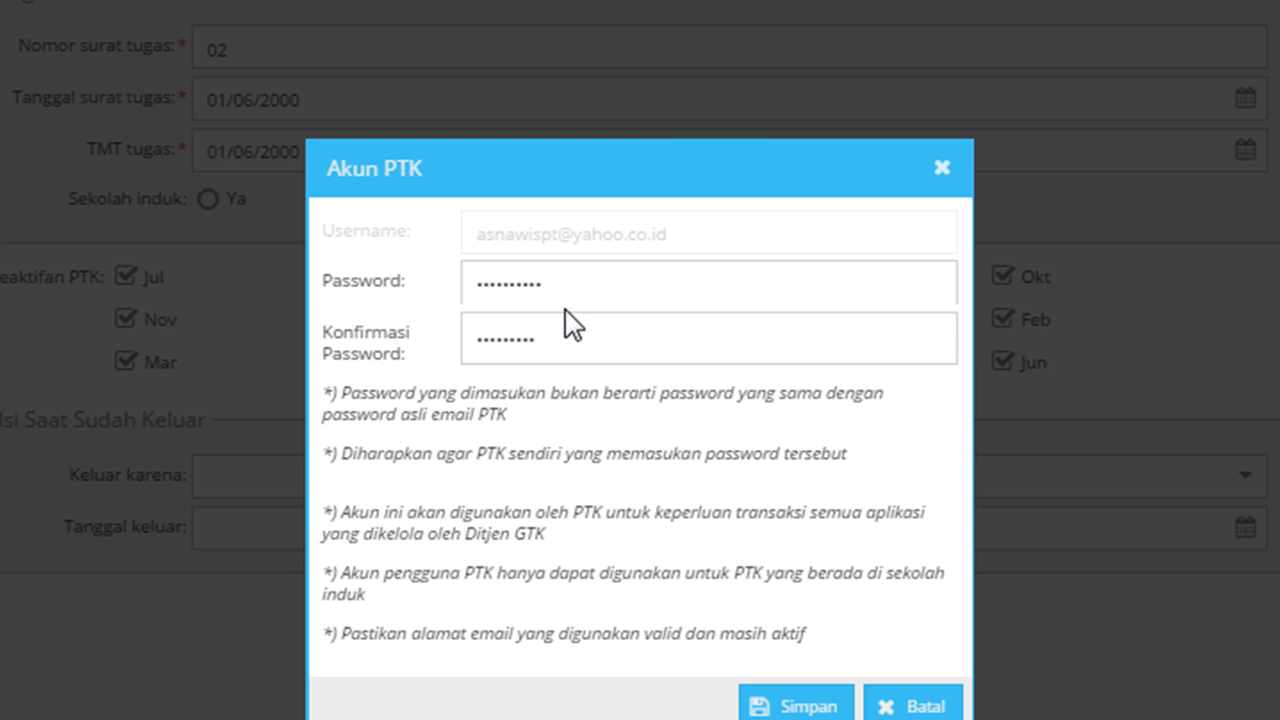
{"action": "double_click", "coordinate": [610, 282]}
{"action": "type", "text": "•••••••"}
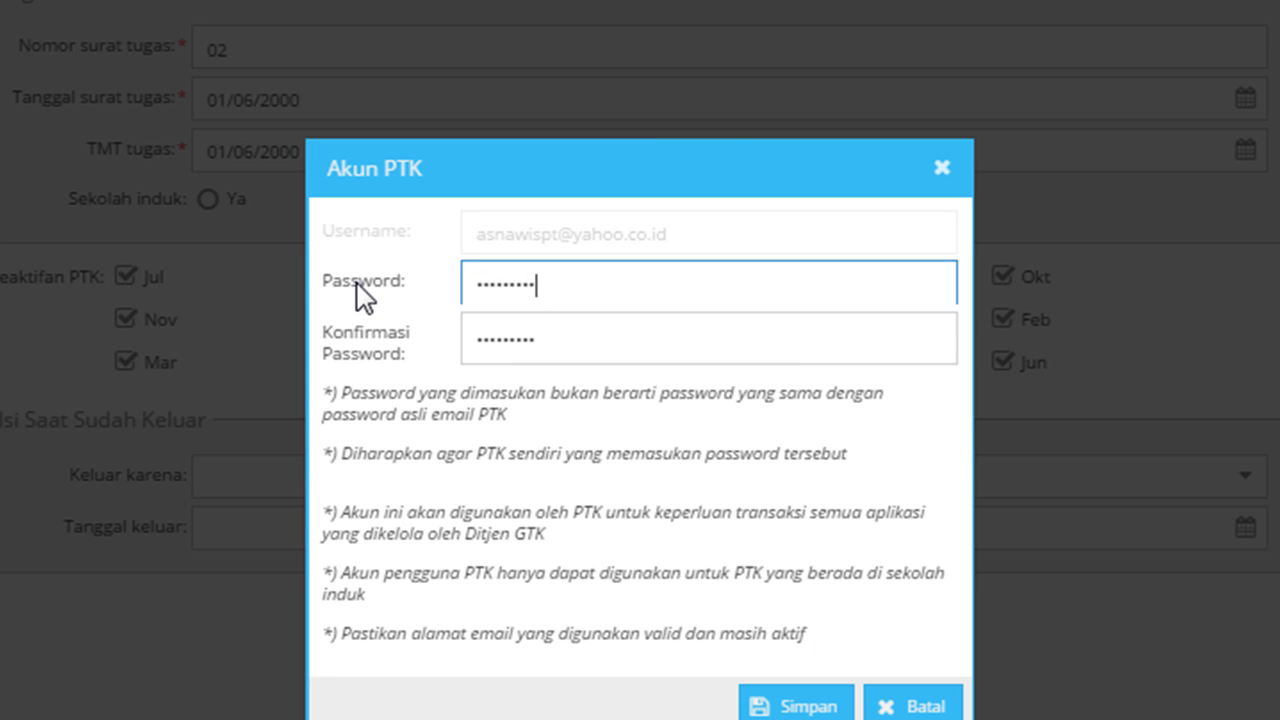
{"action": "key", "text": "Tab"}
{"action": "type", "text": "••••••"}
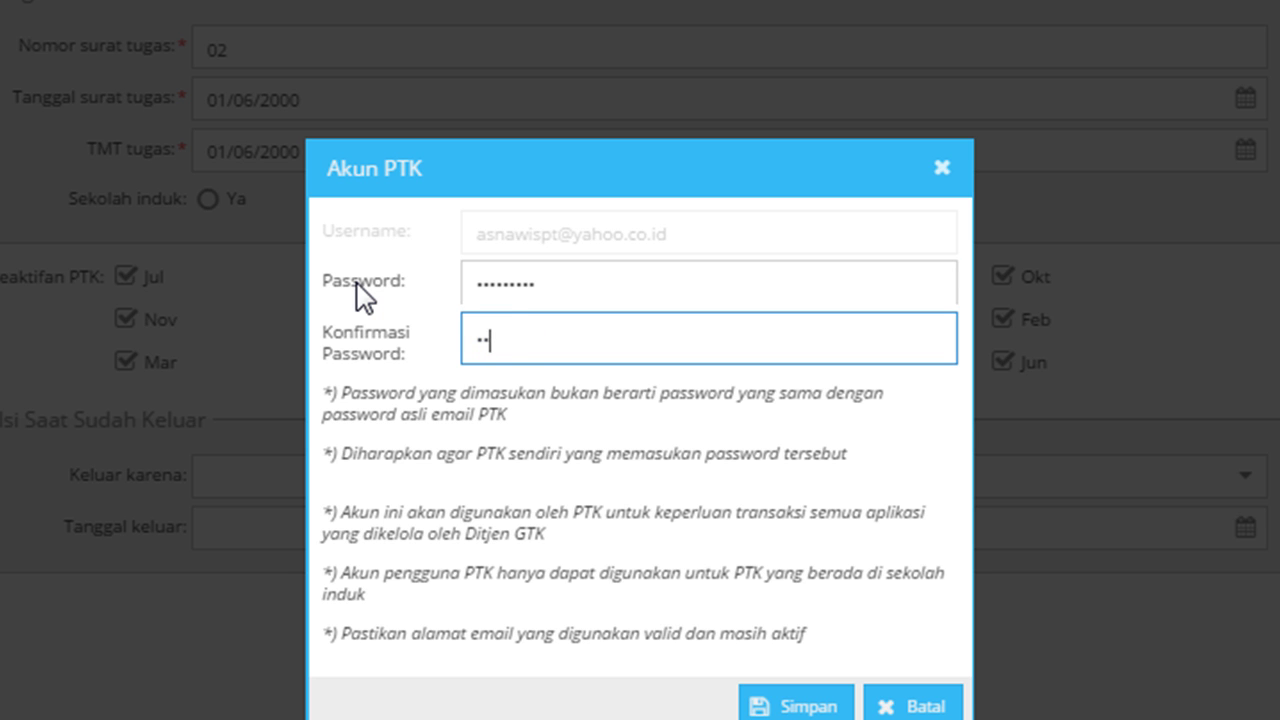
{"action": "type", "text": "•••"}
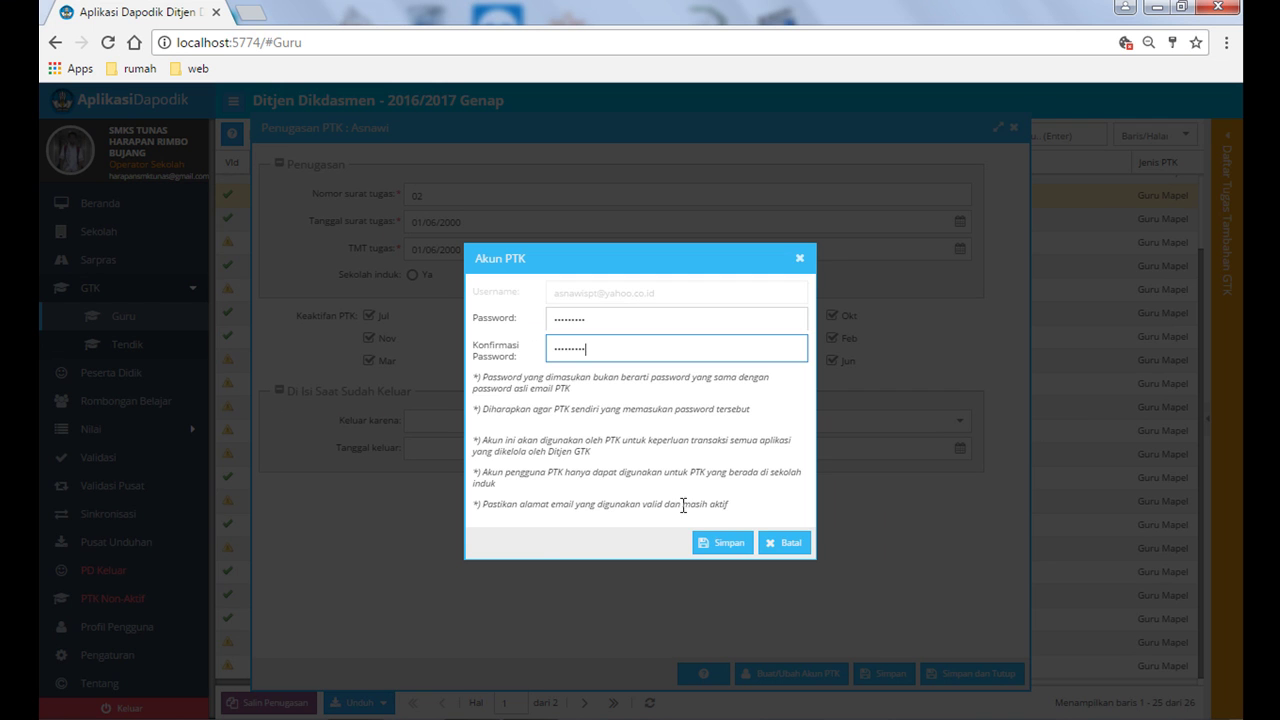
{"action": "left_click", "coordinate": [727, 549]}
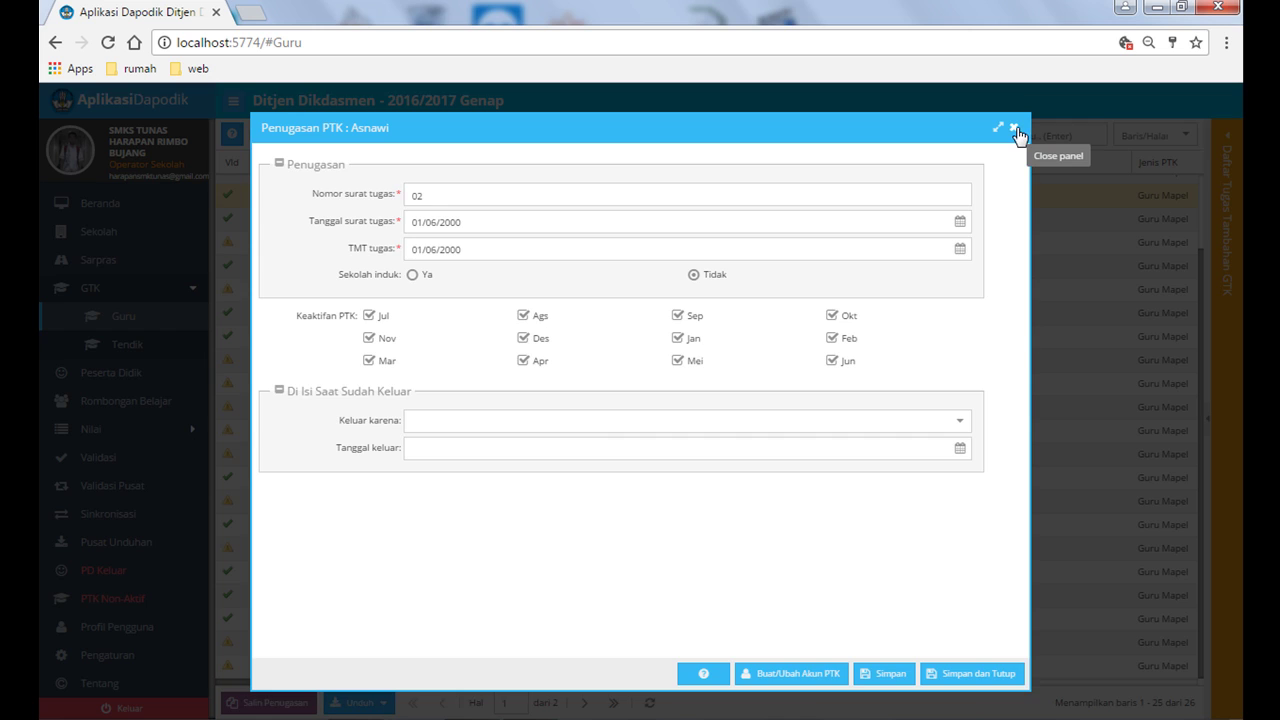
{"action": "left_click", "coordinate": [1014, 128]}
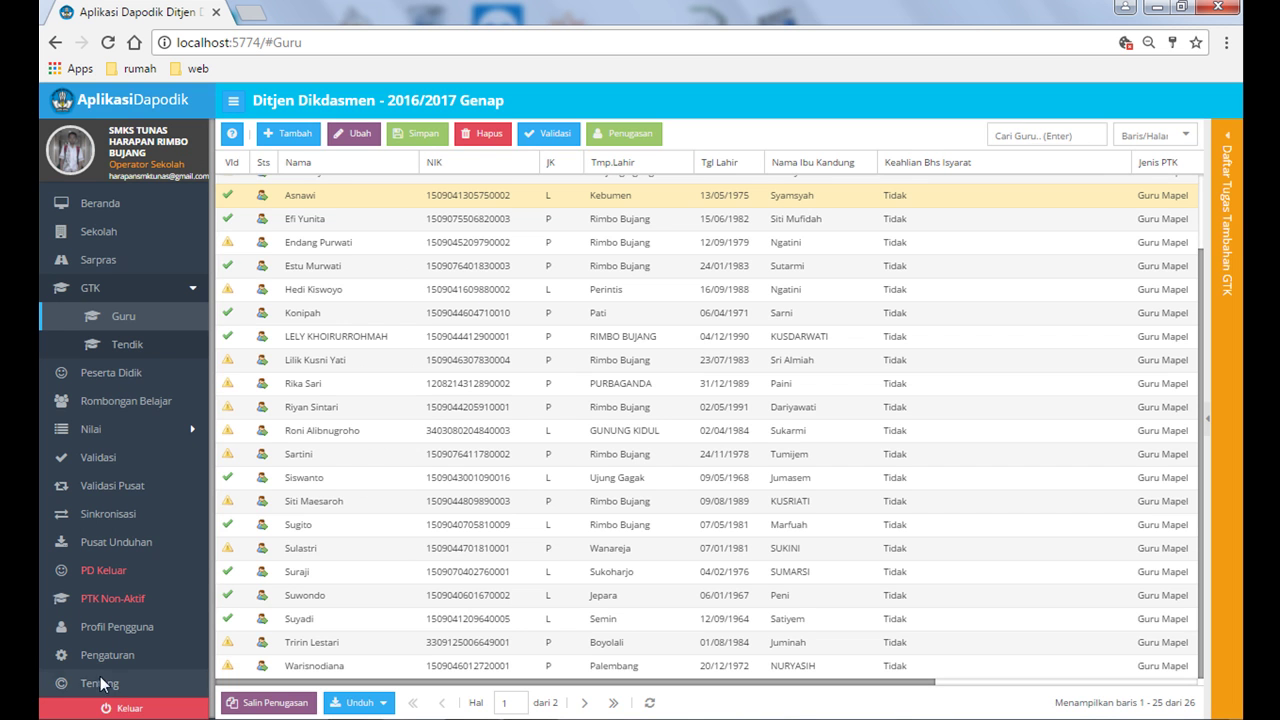
Step: Log out of the operator account and sign in with the teacher's e-mail and new password
{"action": "left_click", "coordinate": [112, 709]}
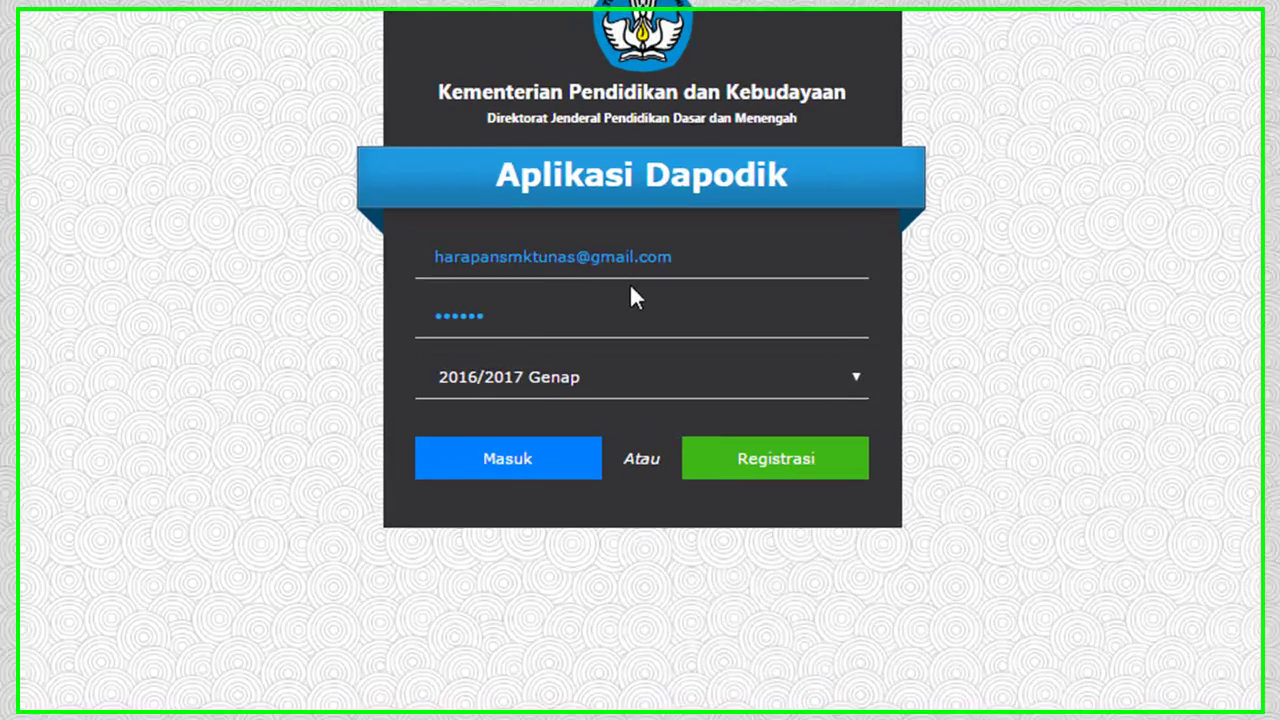
{"action": "double_click", "coordinate": [655, 258]}
{"action": "key", "text": "ctrl+a"}
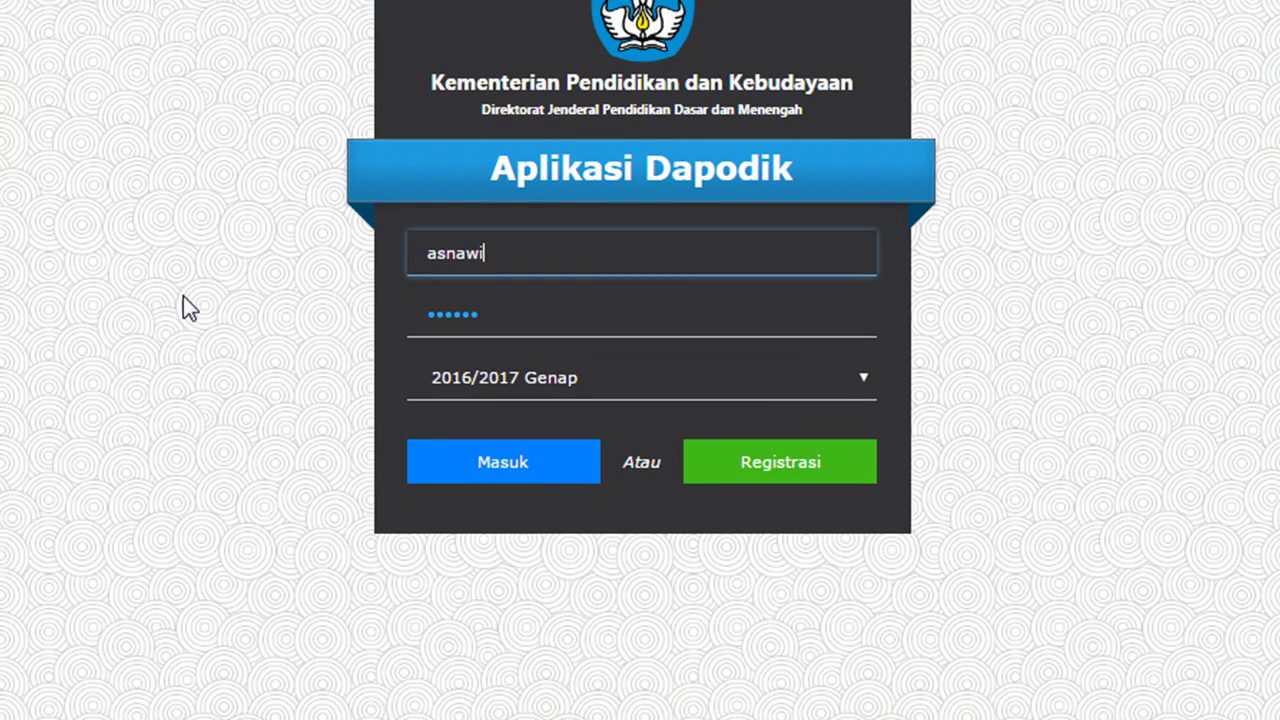
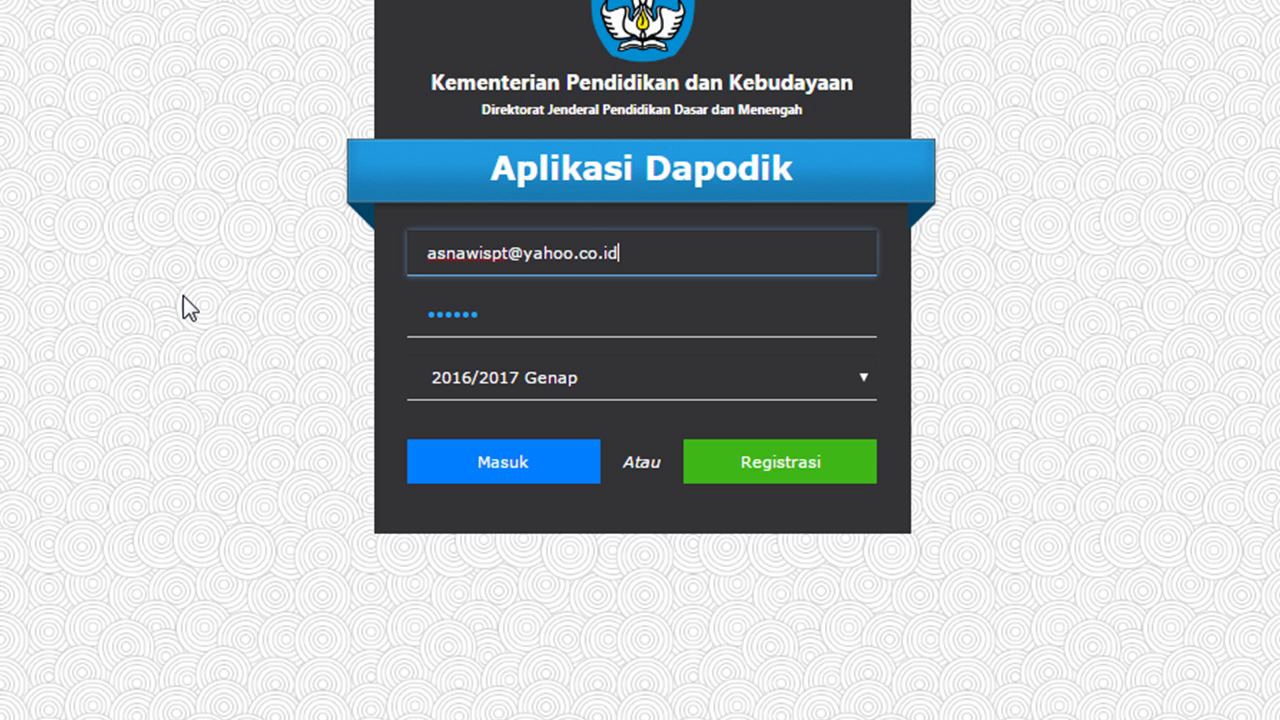
{"action": "key", "text": "Tab"}
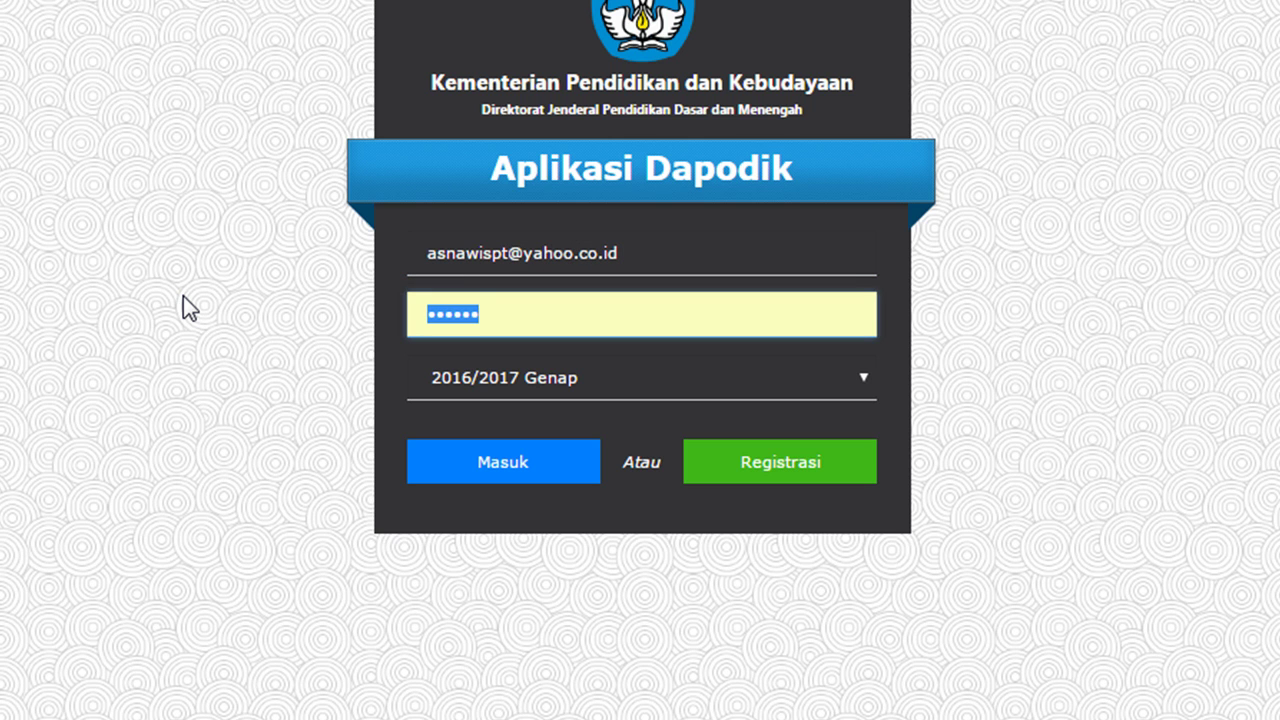
{"action": "type", "text": "••••••••"}
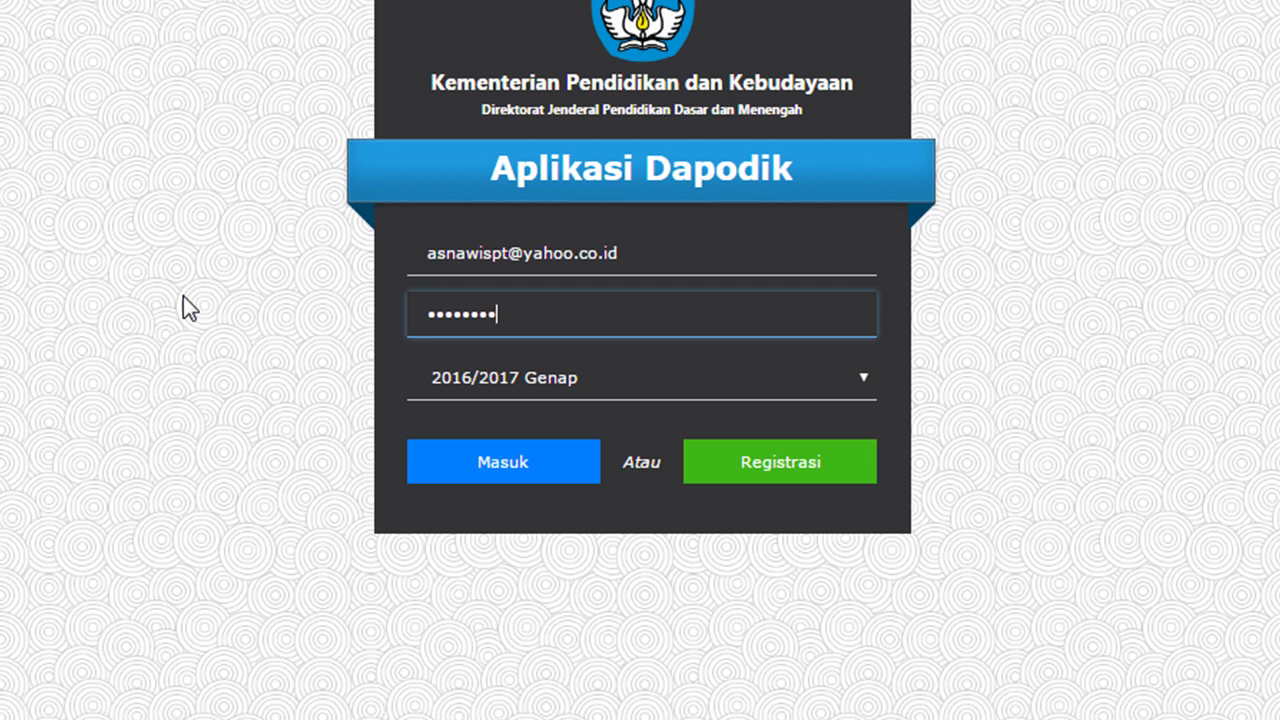
{"action": "left_click", "coordinate": [518, 462]}
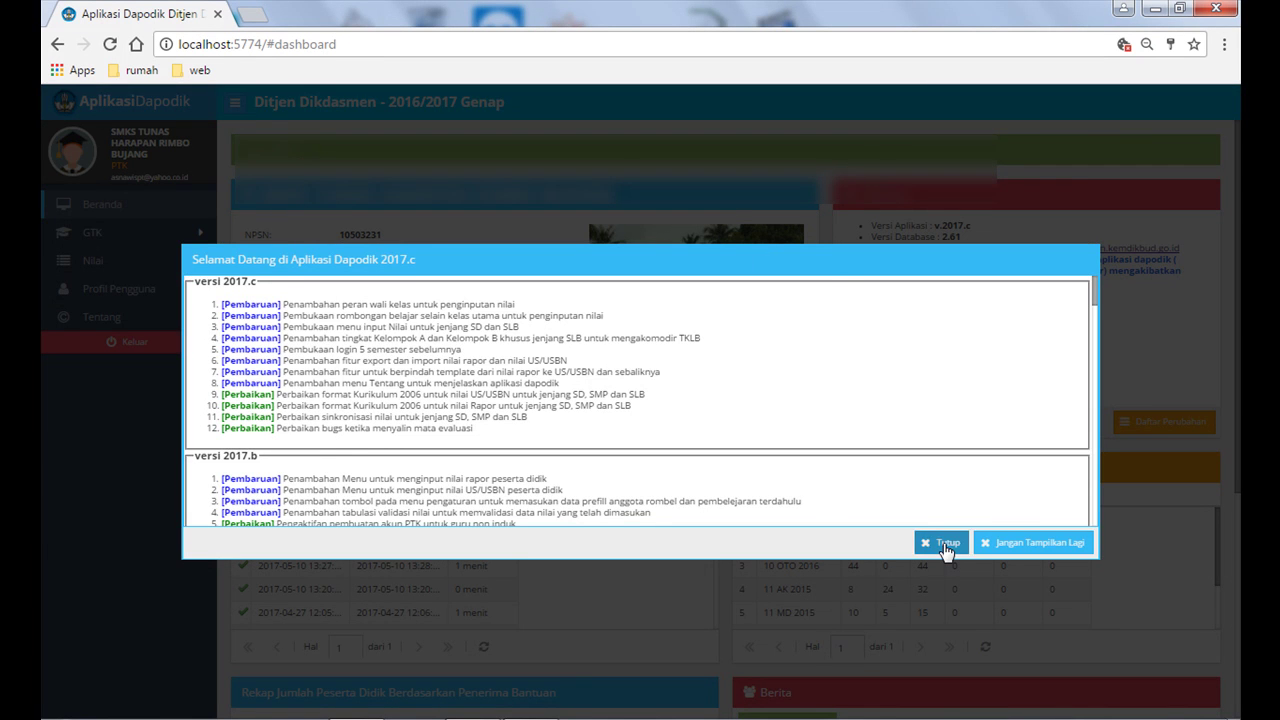
Step: Close the welcome notes and select the teacher's own entry in the GTK Guru list
{"action": "left_click", "coordinate": [943, 542]}
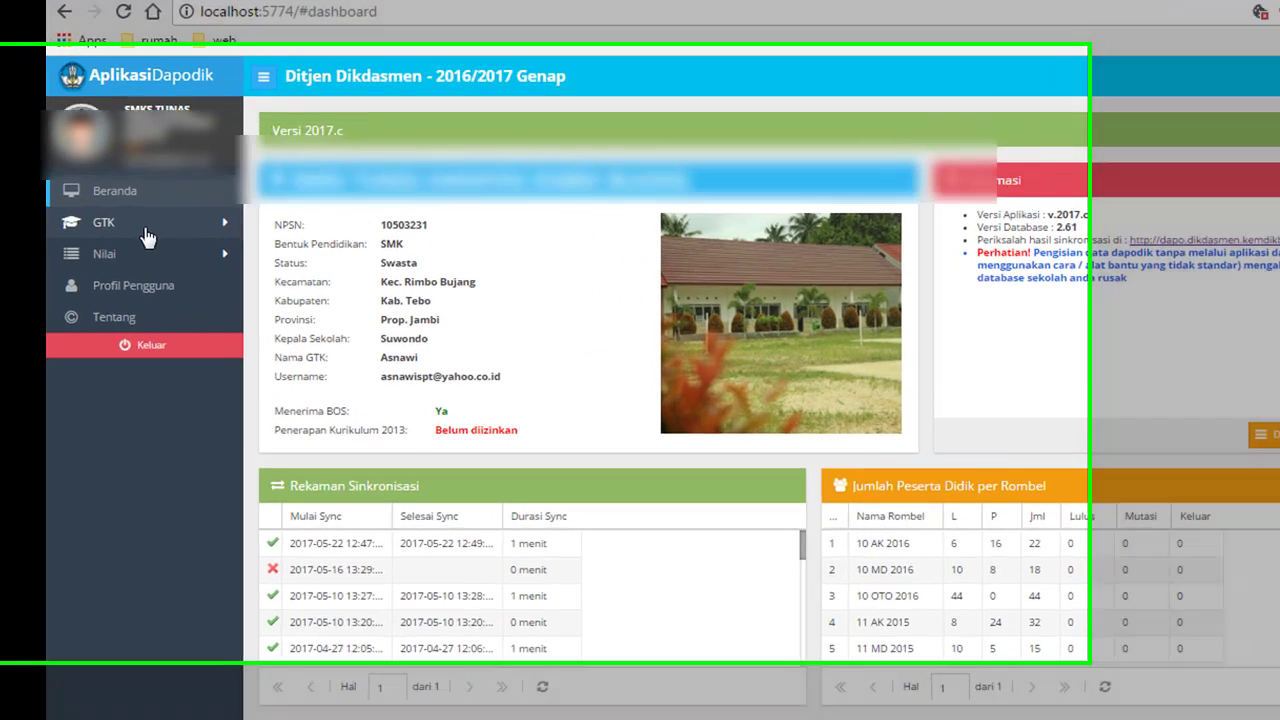
{"action": "left_click", "coordinate": [157, 241]}
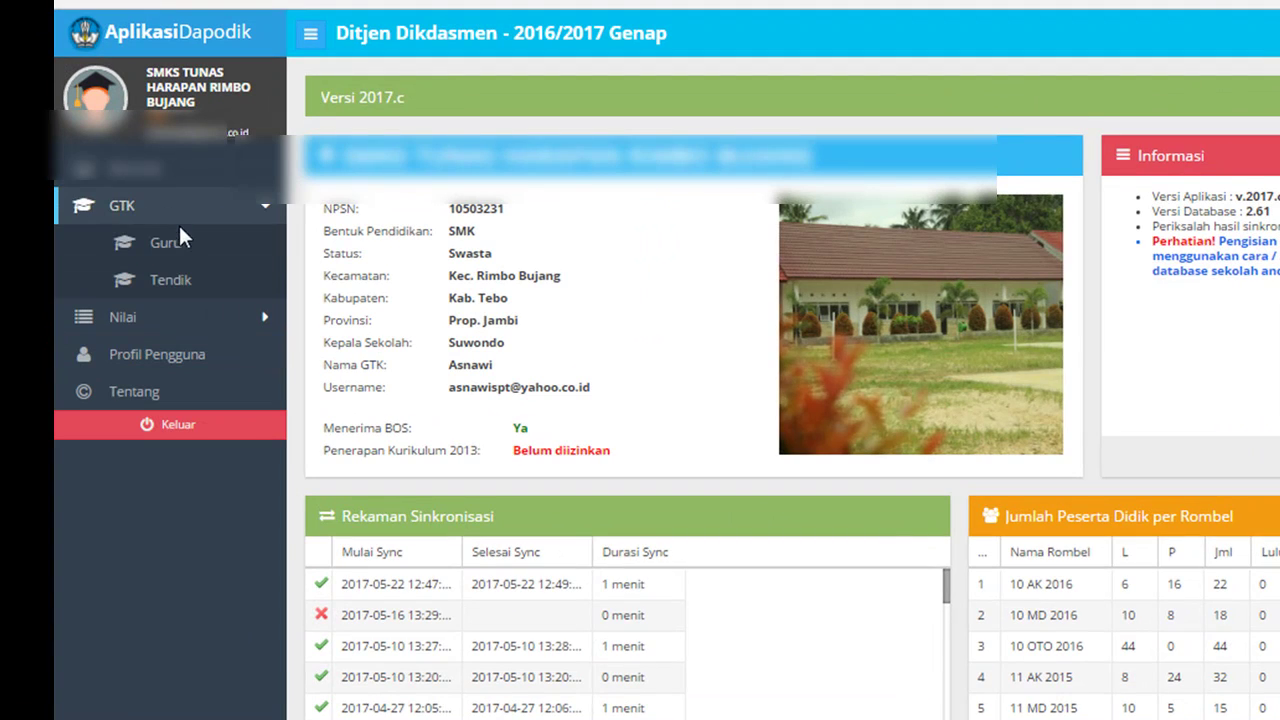
{"action": "left_click", "coordinate": [177, 240]}
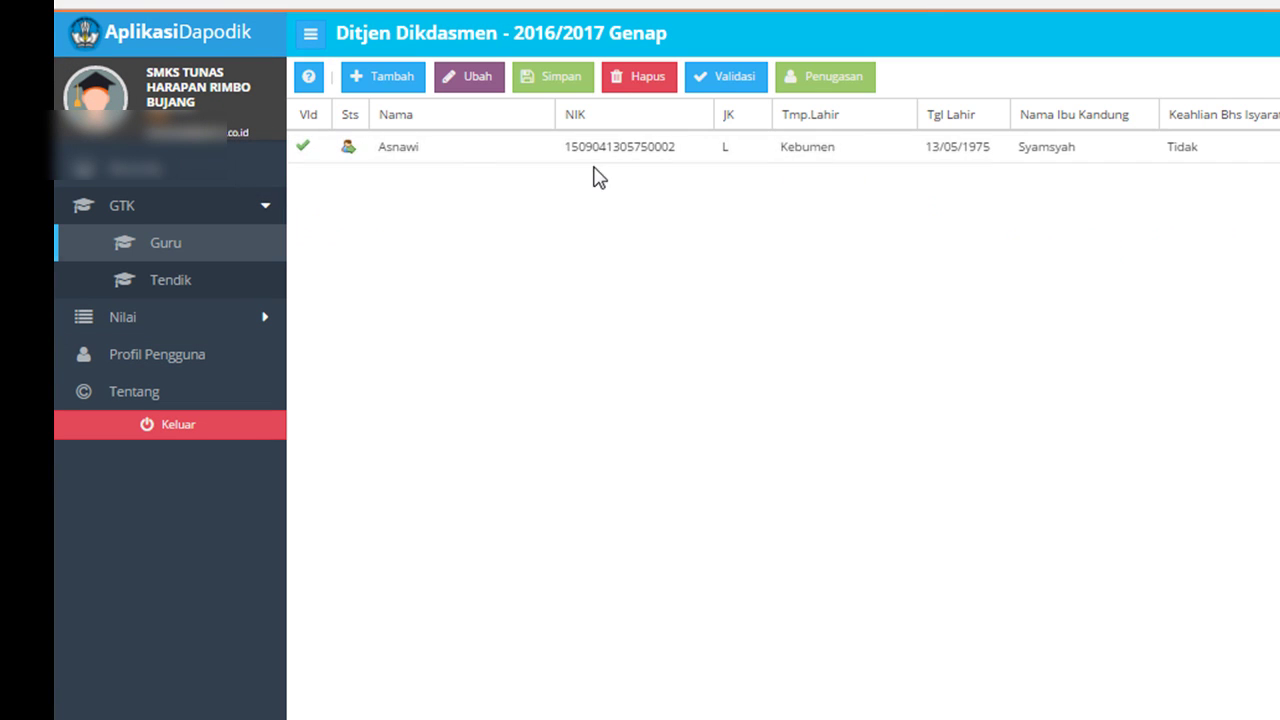
{"action": "left_click", "coordinate": [409, 156]}
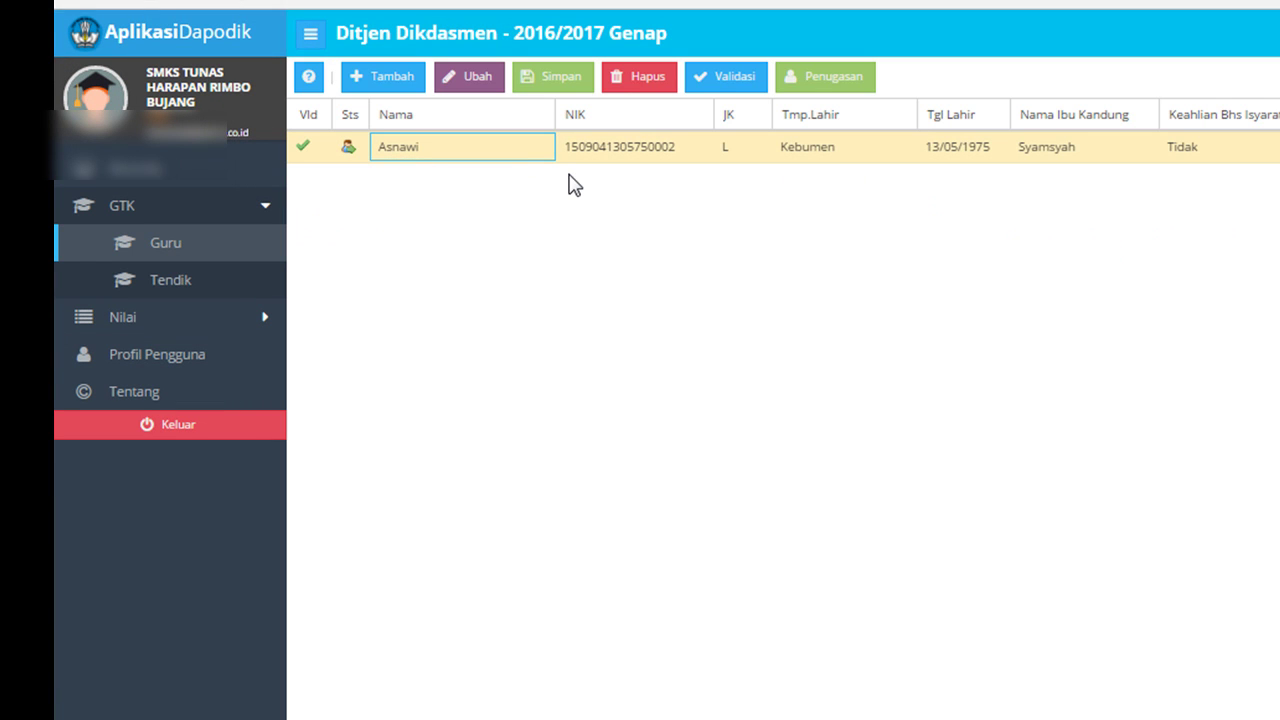